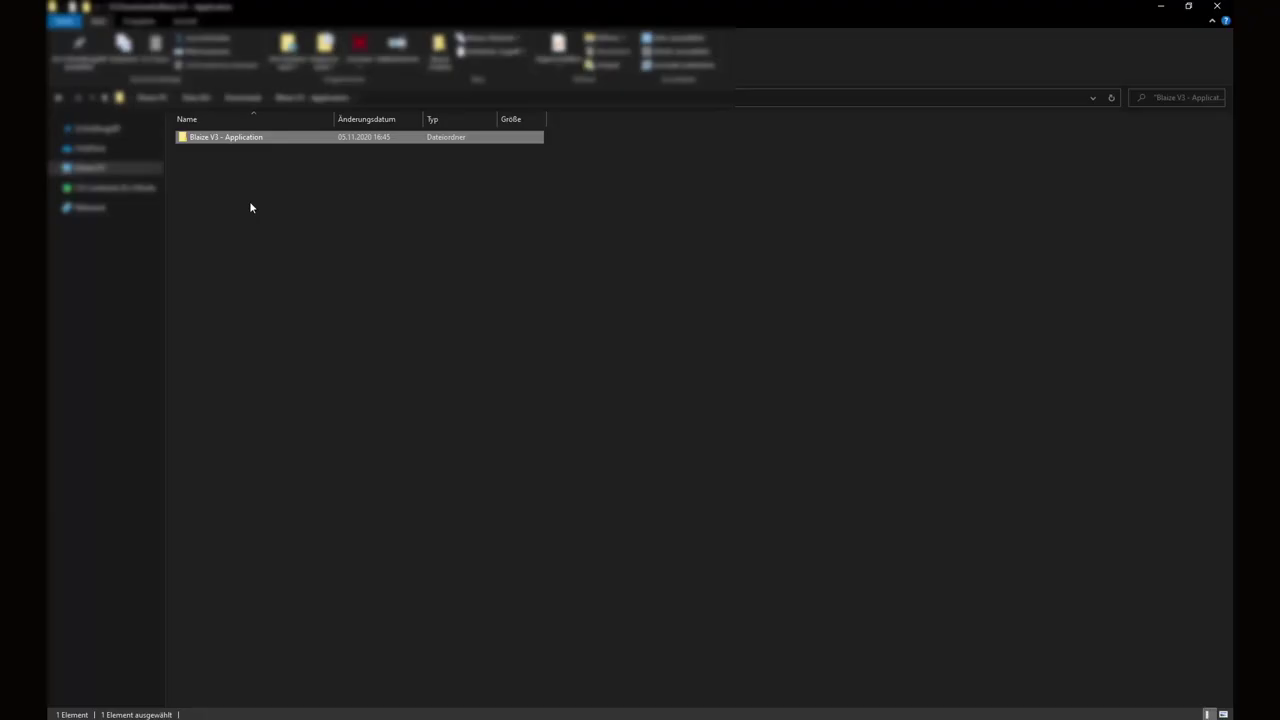
Launch Blaize_V3.exe from the inner Blaize V3 - Application folder and continue past its start screen
double_click(216, 143)
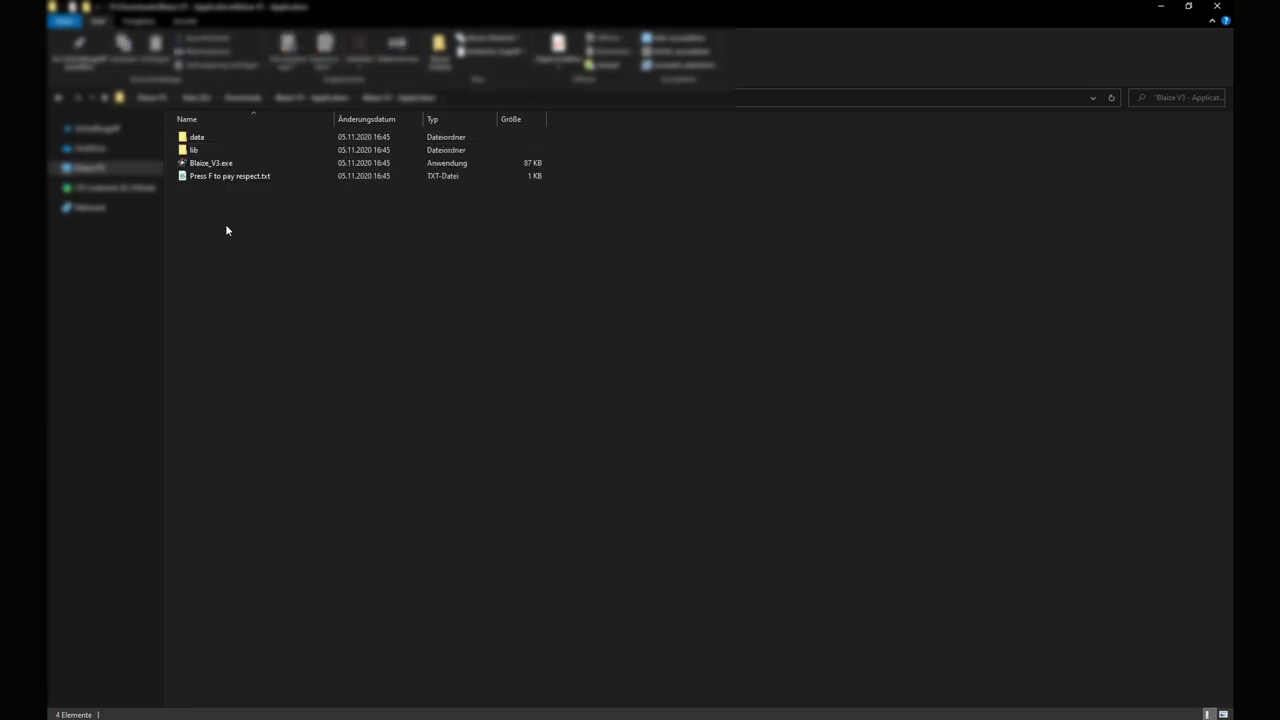
click(209, 163)
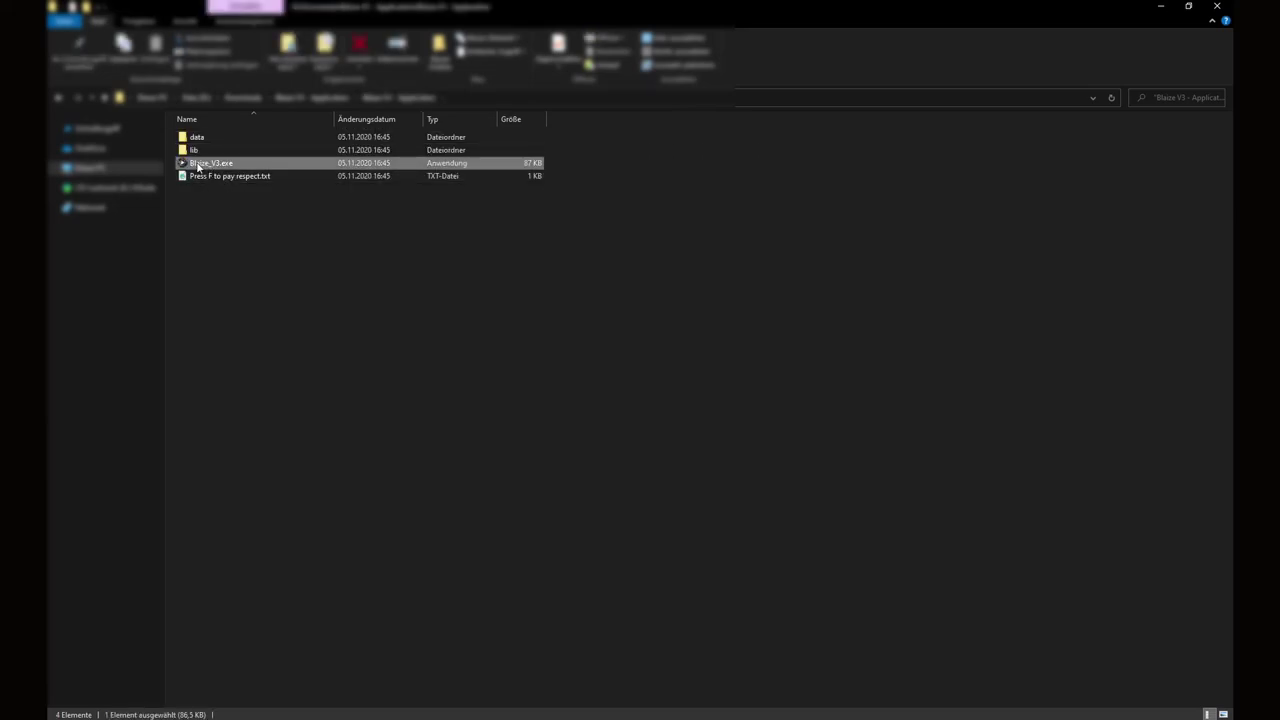
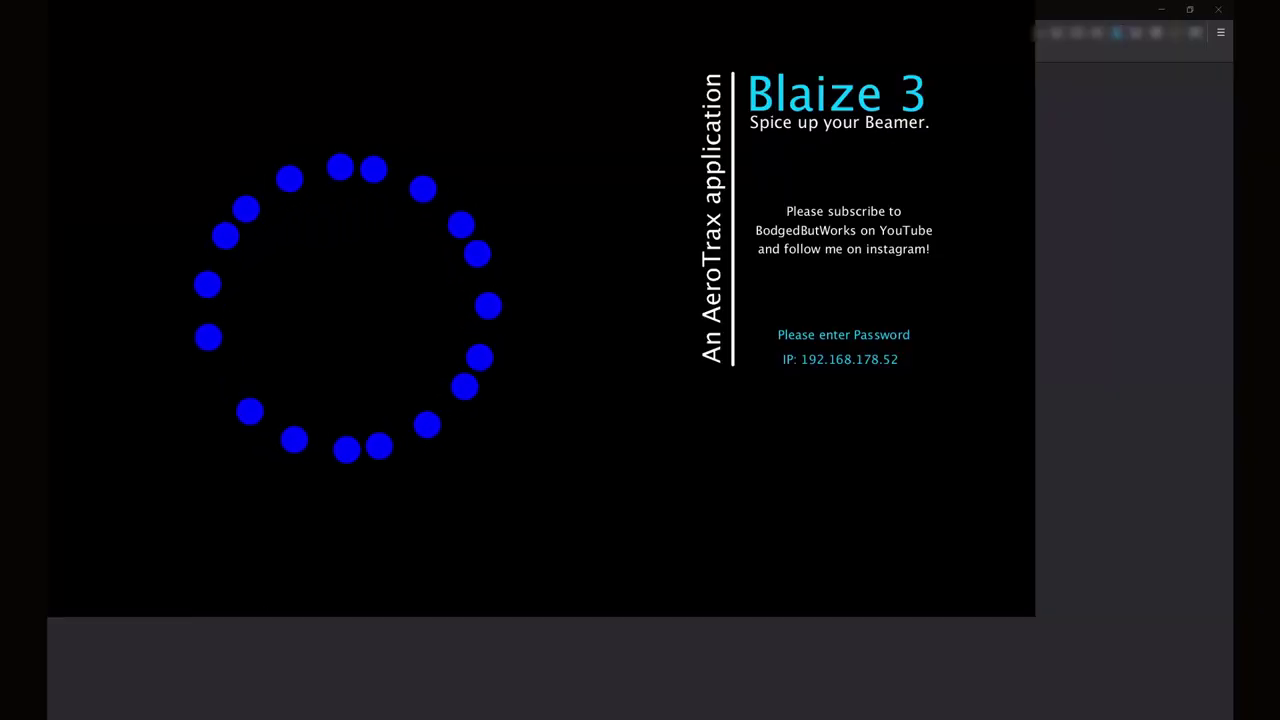
drag(626, 718, 618, 390)
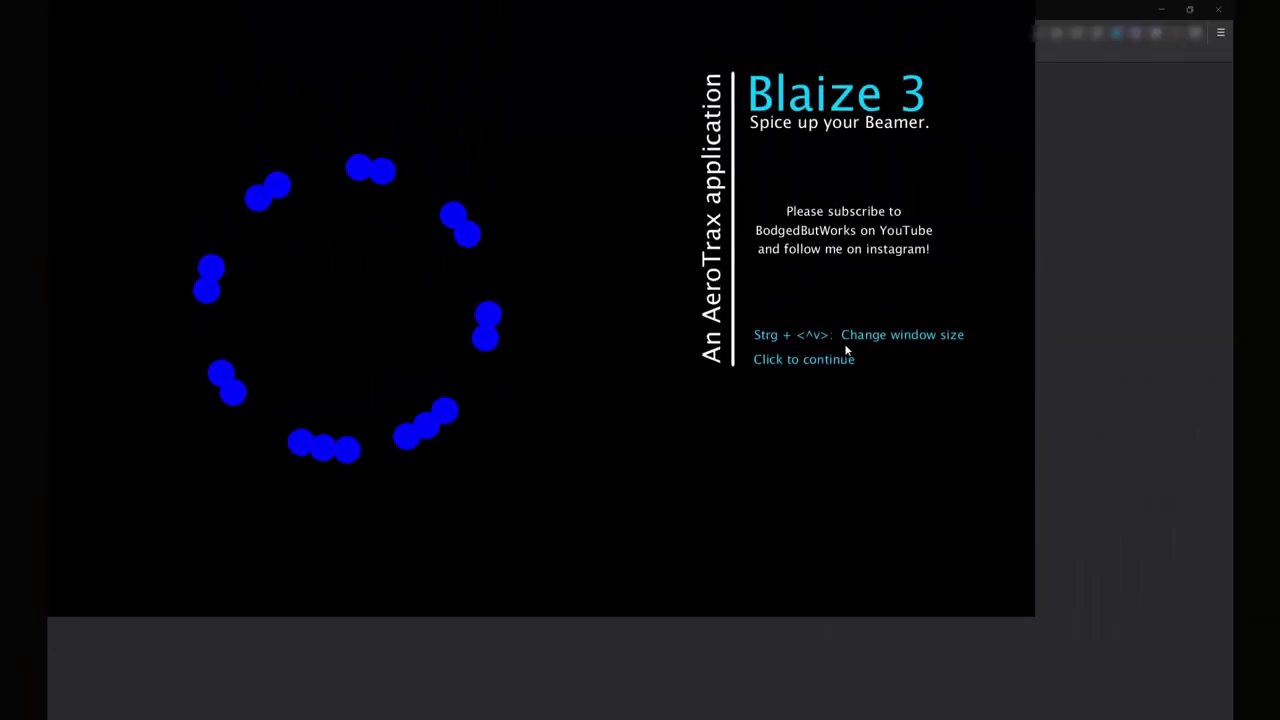
click(830, 378)
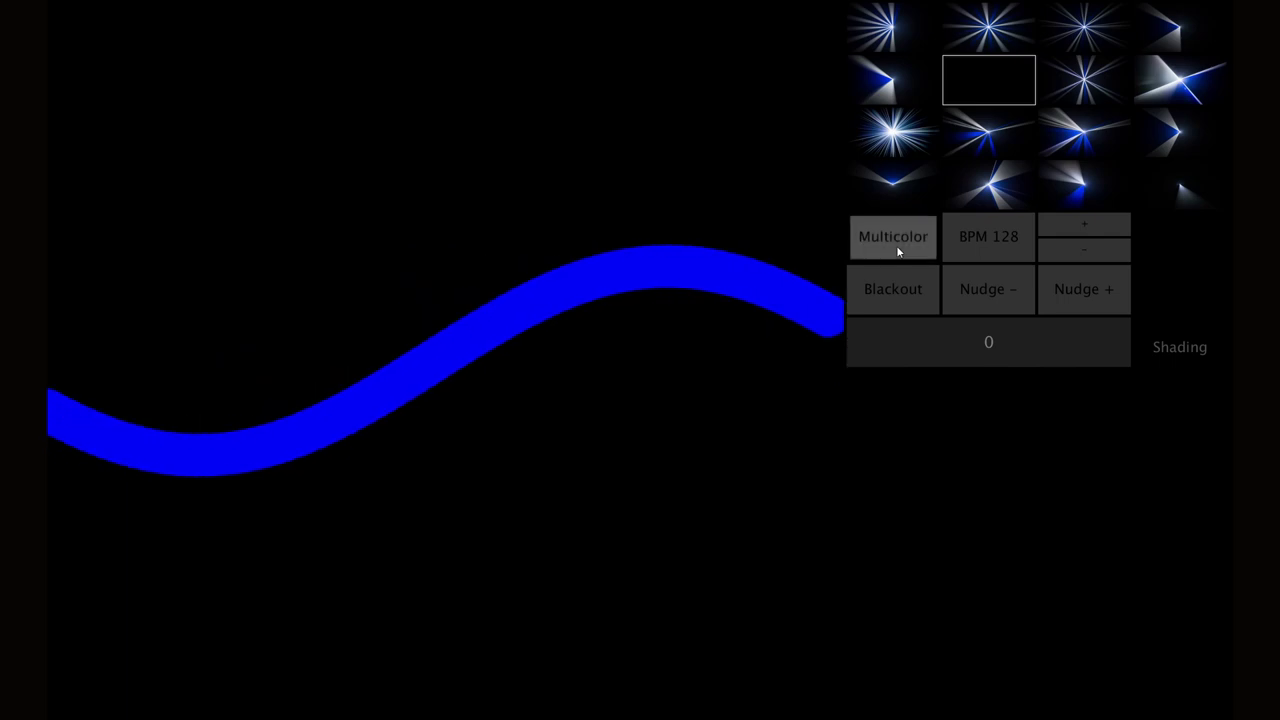
Set green as the wave effect's second colour and toggle multicolor mode, leaving it on
scroll(910, 250, down, 2)
click(1013, 237)
click(1014, 238)
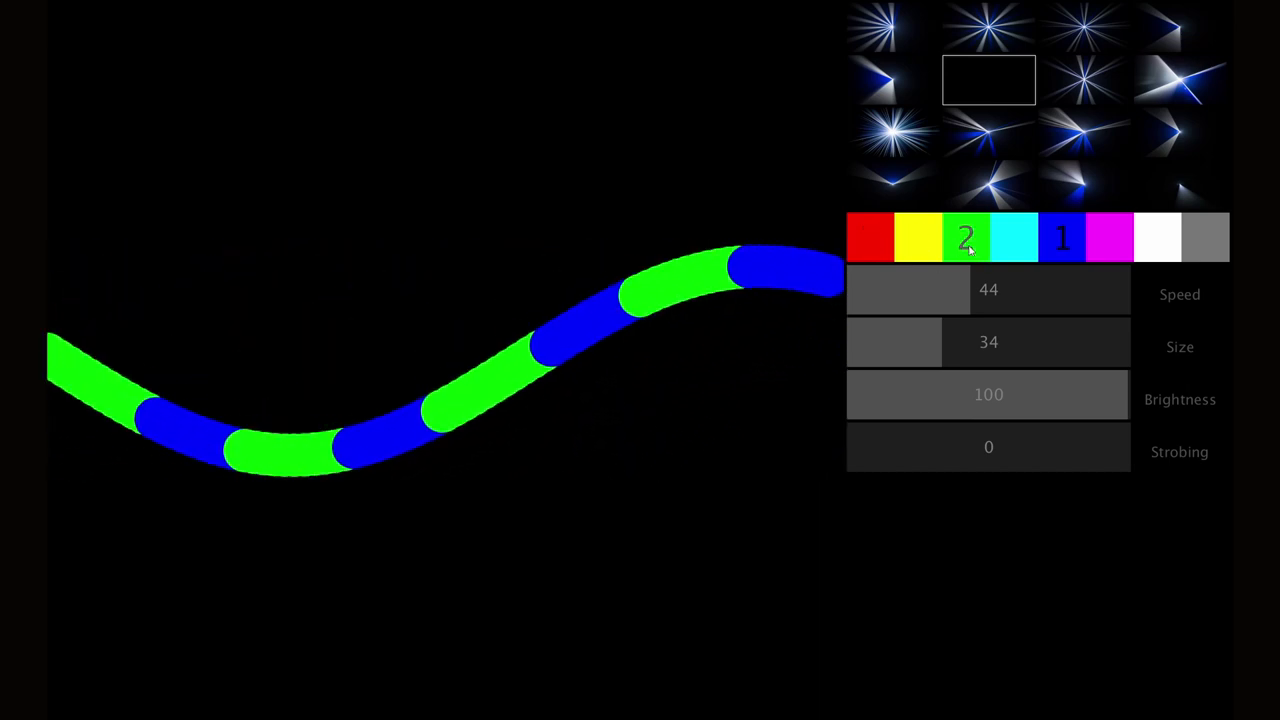
key(Tab)
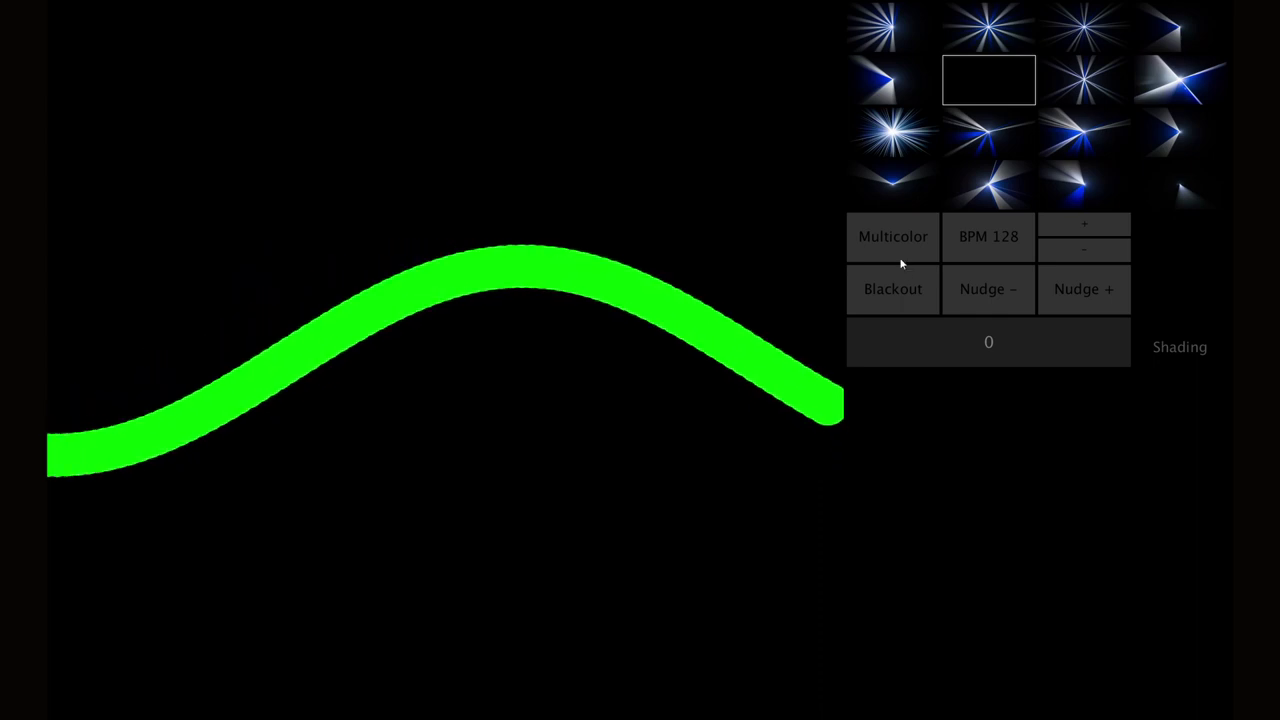
click(894, 249)
click(892, 254)
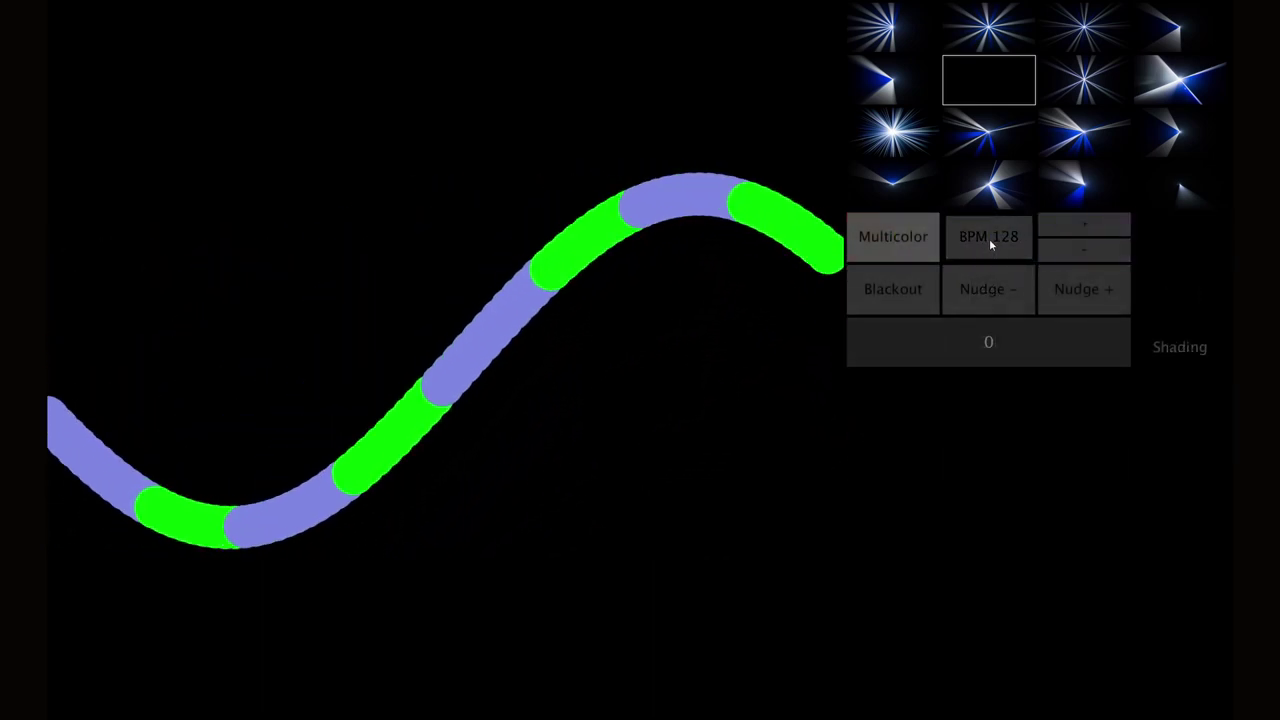
Try out the BPM increase and decrease, the shading and the blackout controls
click(1086, 228)
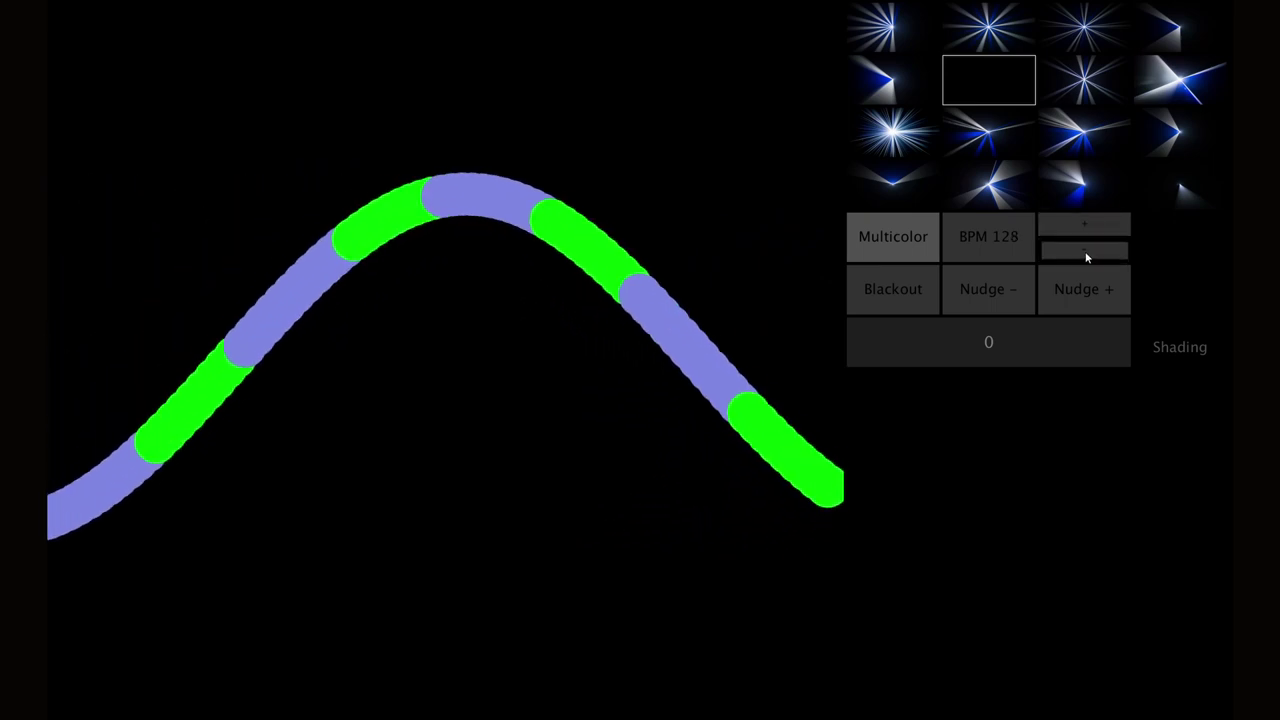
click(1087, 255)
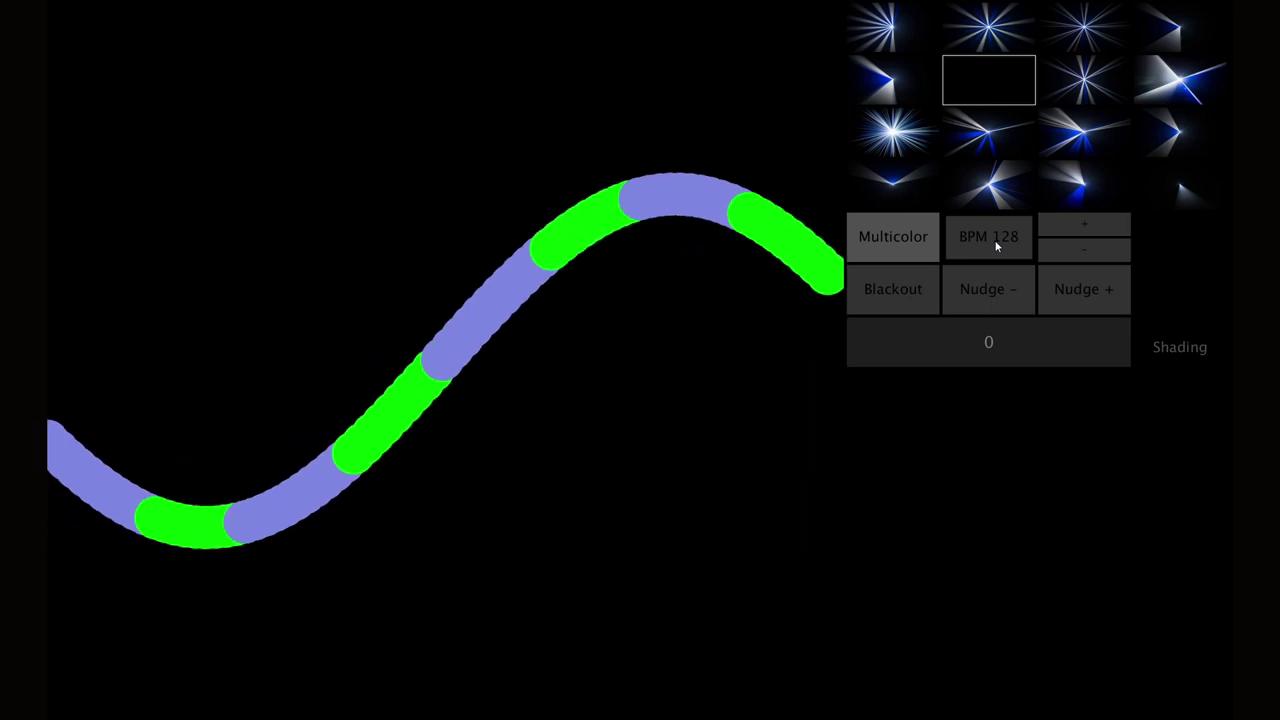
click(912, 334)
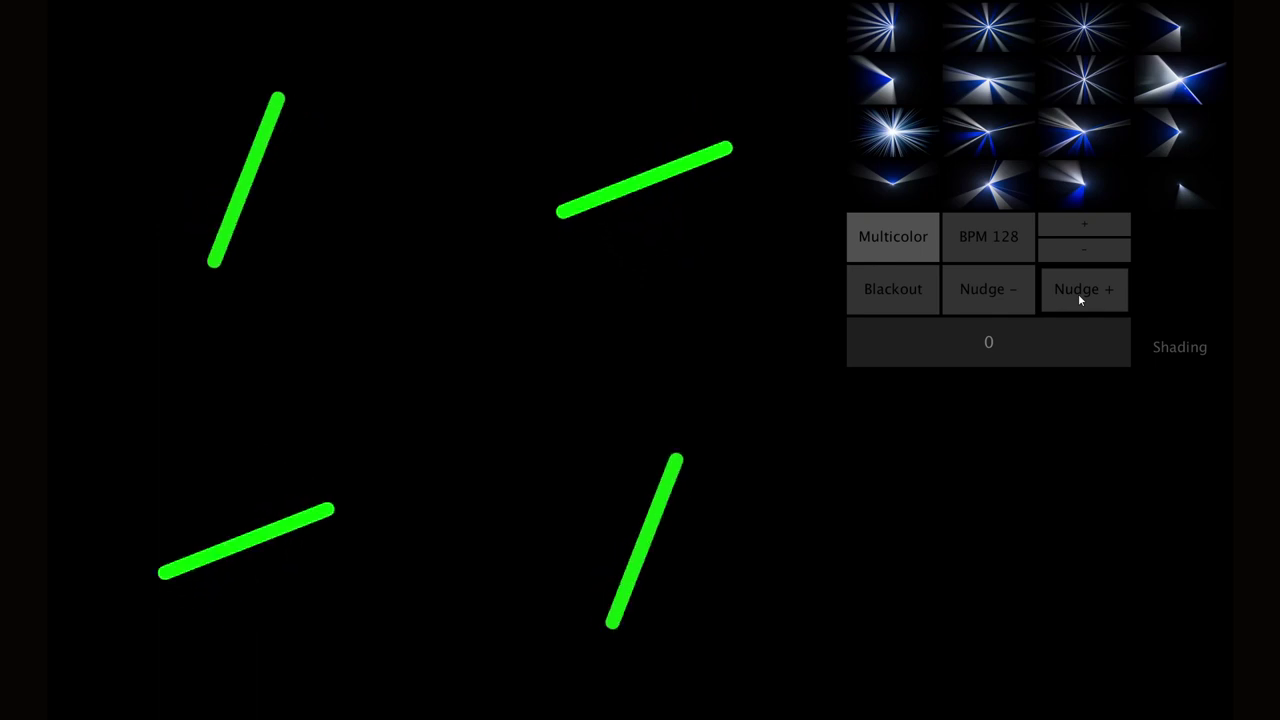
click(894, 298)
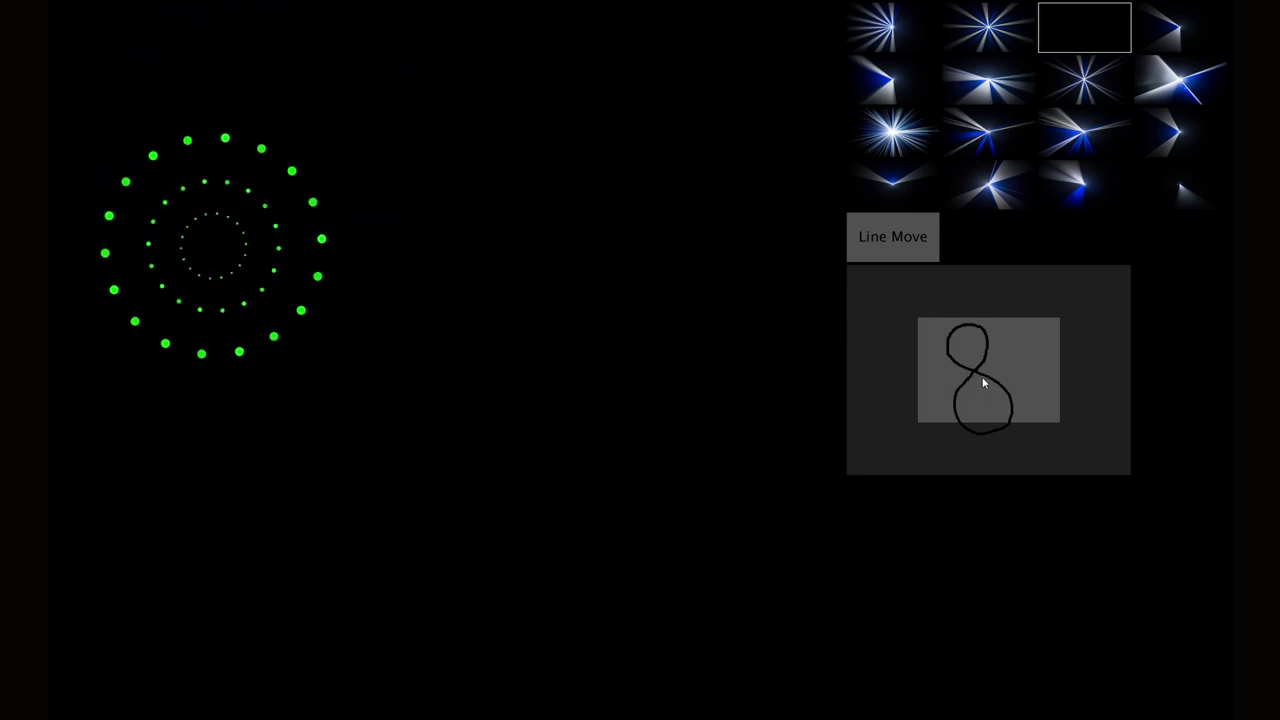
Replace the figure-eight movement path of the dotted circle effect in the Line Move area
mouse_move(983, 377)
mouse_down()
mouse_move(952, 344)
mouse_move(1024, 326)
mouse_move(997, 345)
mouse_move(1028, 368)
mouse_up()
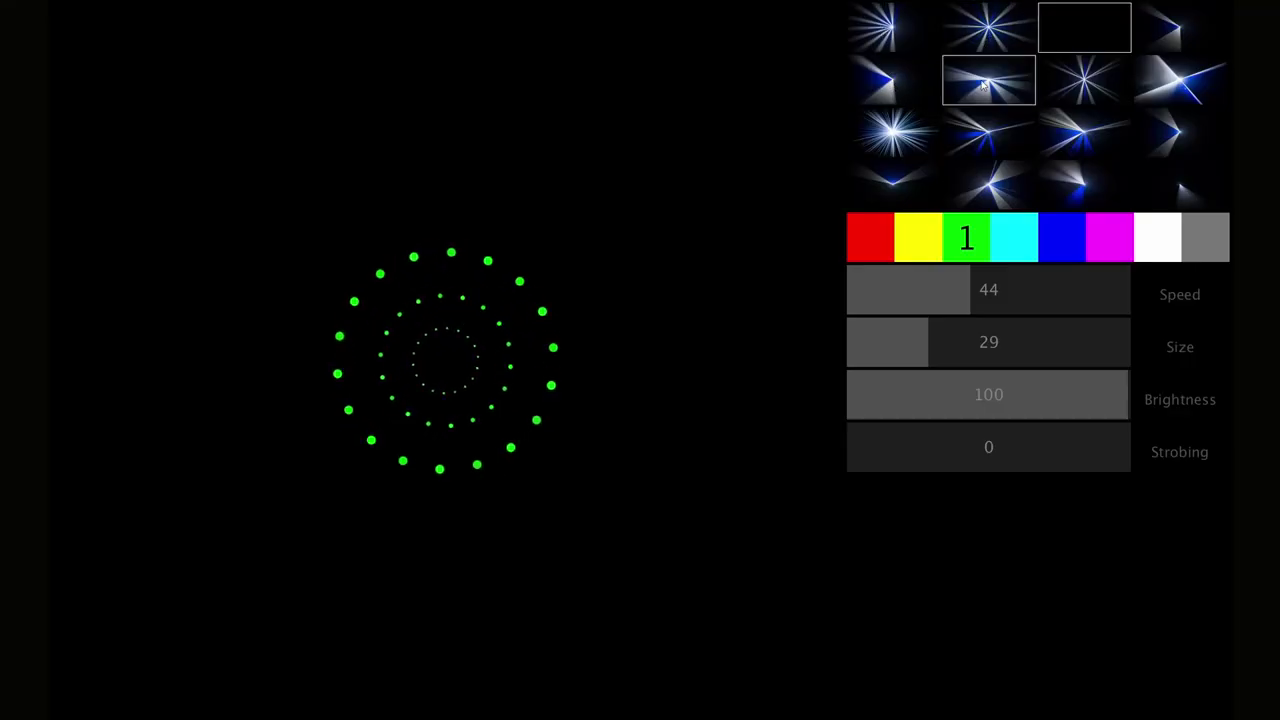
Look over the available effect presets in the first three rows of the grid
click(1077, 86)
click(1090, 124)
click(990, 141)
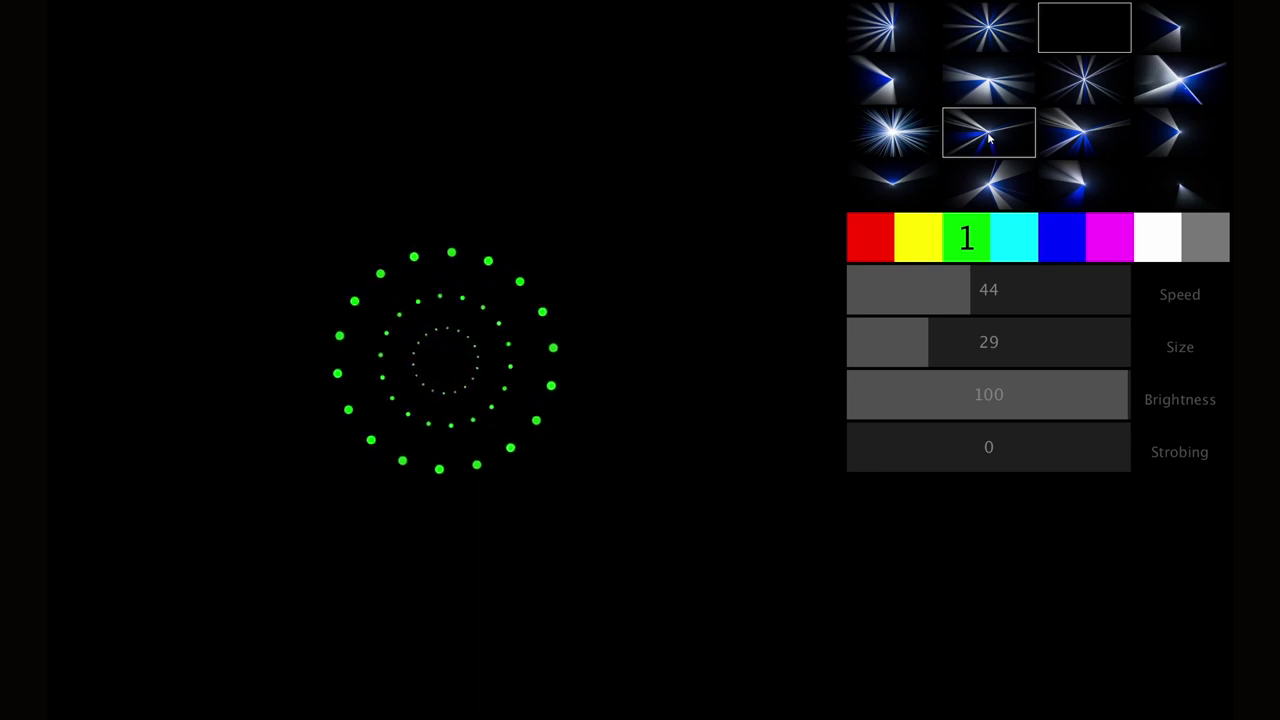
click(986, 82)
click(1086, 84)
click(1155, 88)
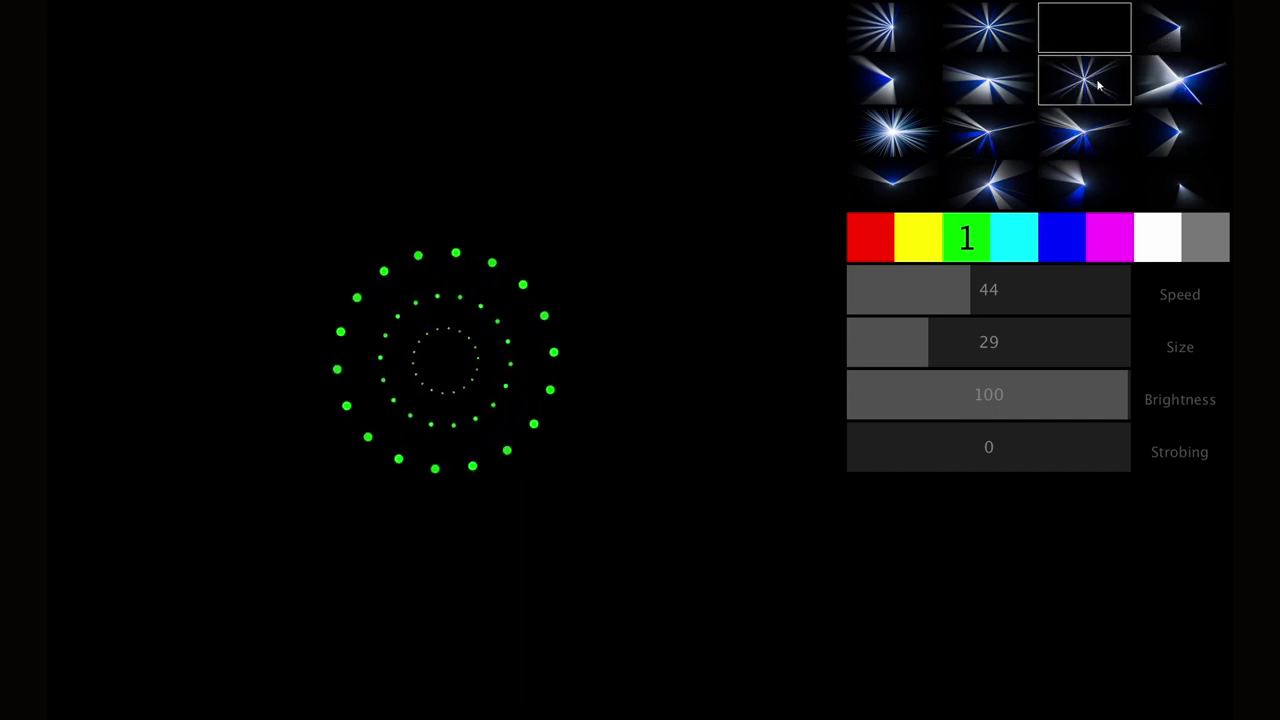
click(886, 35)
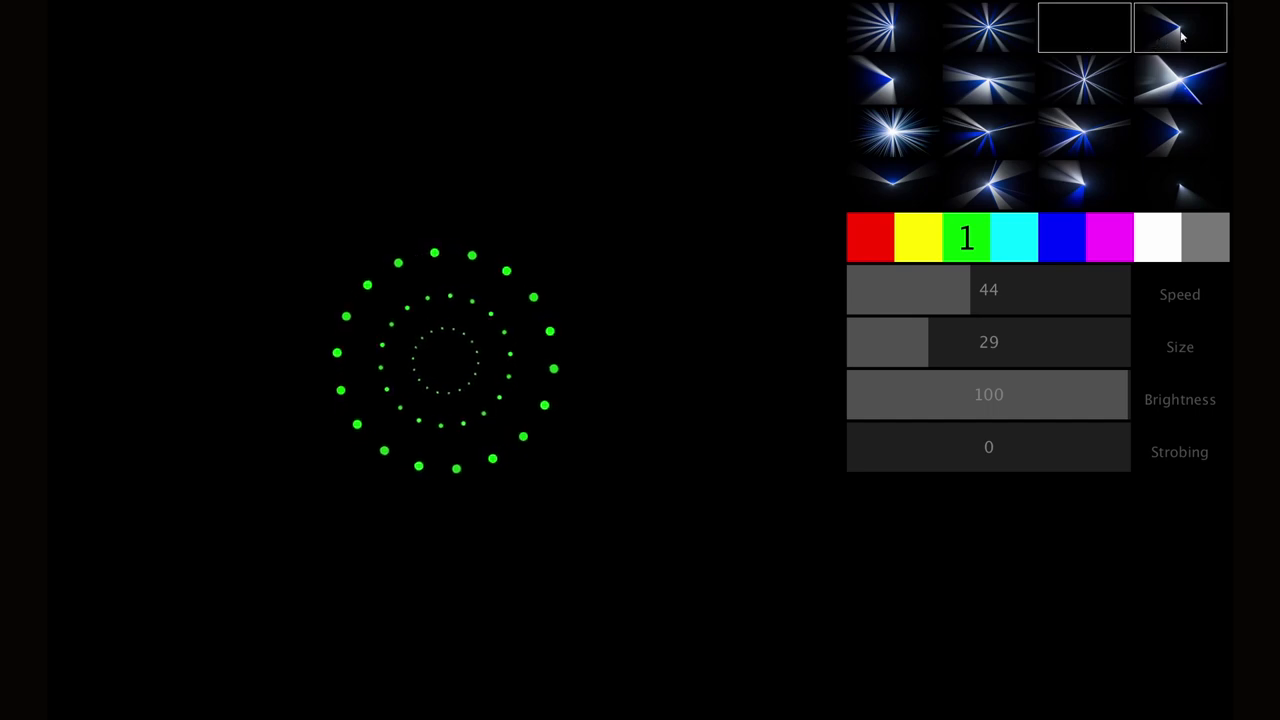
click(1170, 36)
Switch to the wave effect in the second row and adjust it to speed 33 and size 21
drag(923, 297, 972, 290)
click(892, 91)
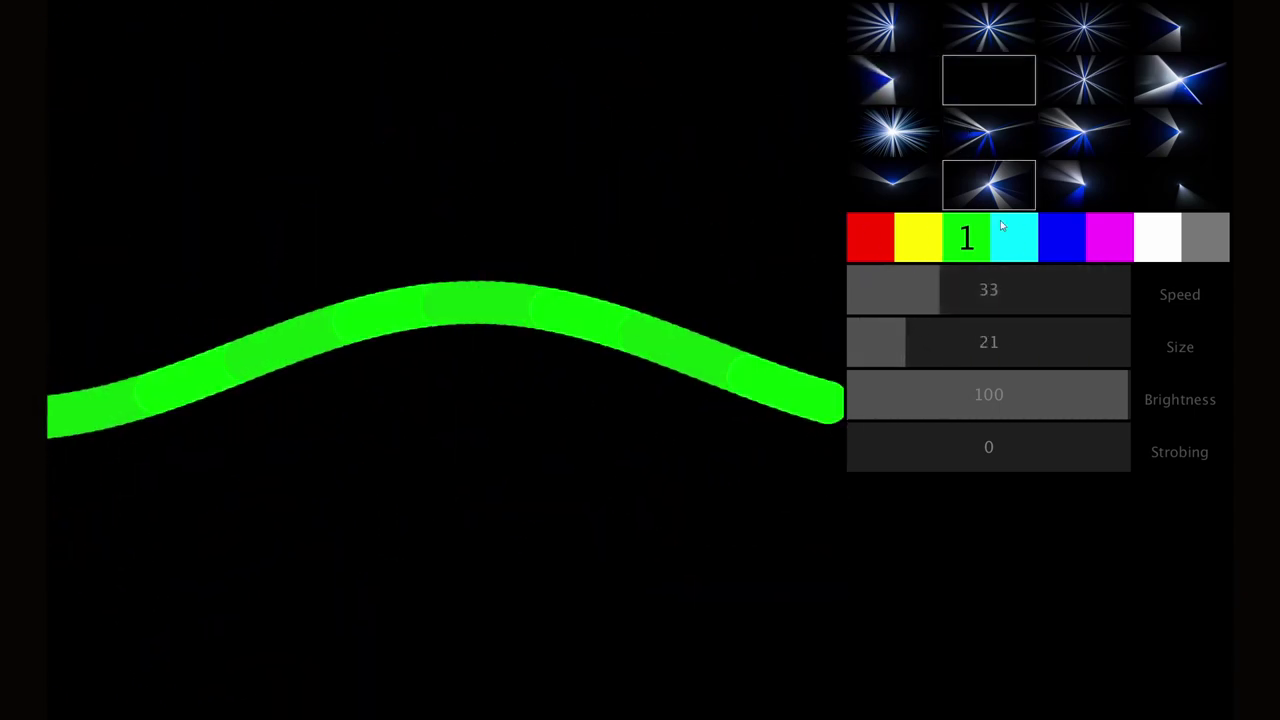
click(1009, 320)
click(1072, 468)
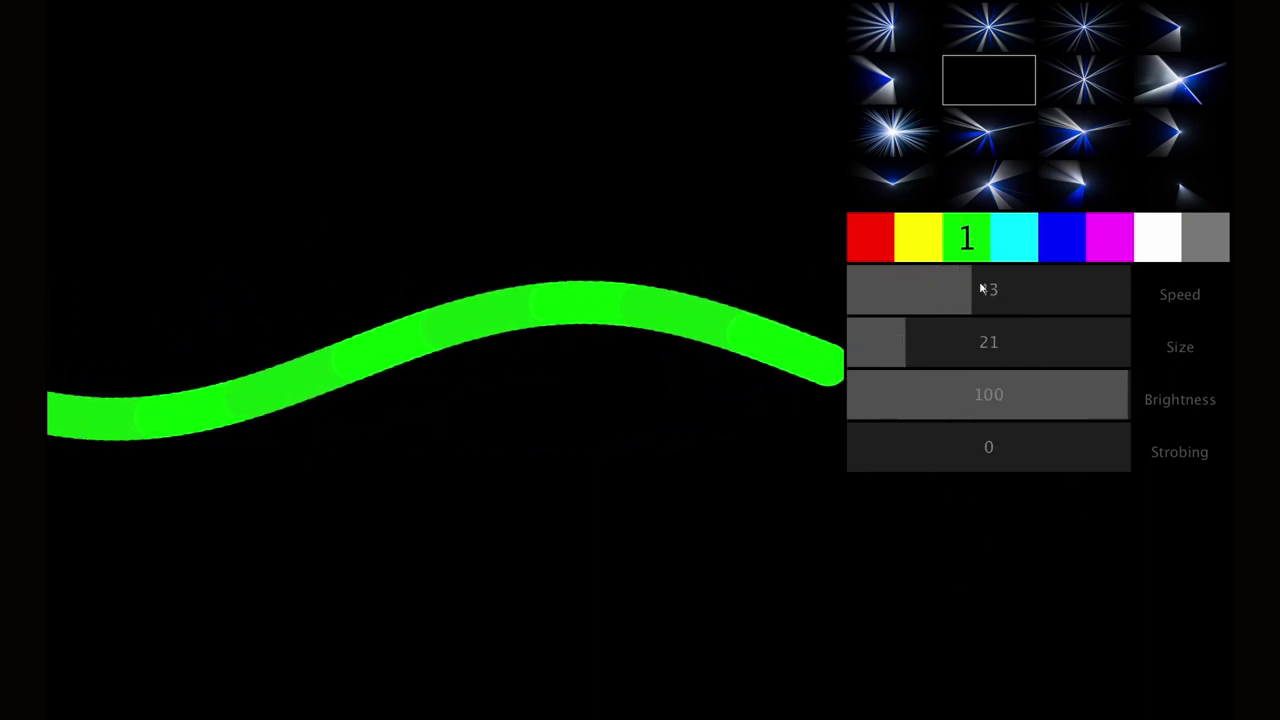
click(956, 330)
Colour the wave in multicolor mode with red as the first and white as the second colour
click(1010, 250)
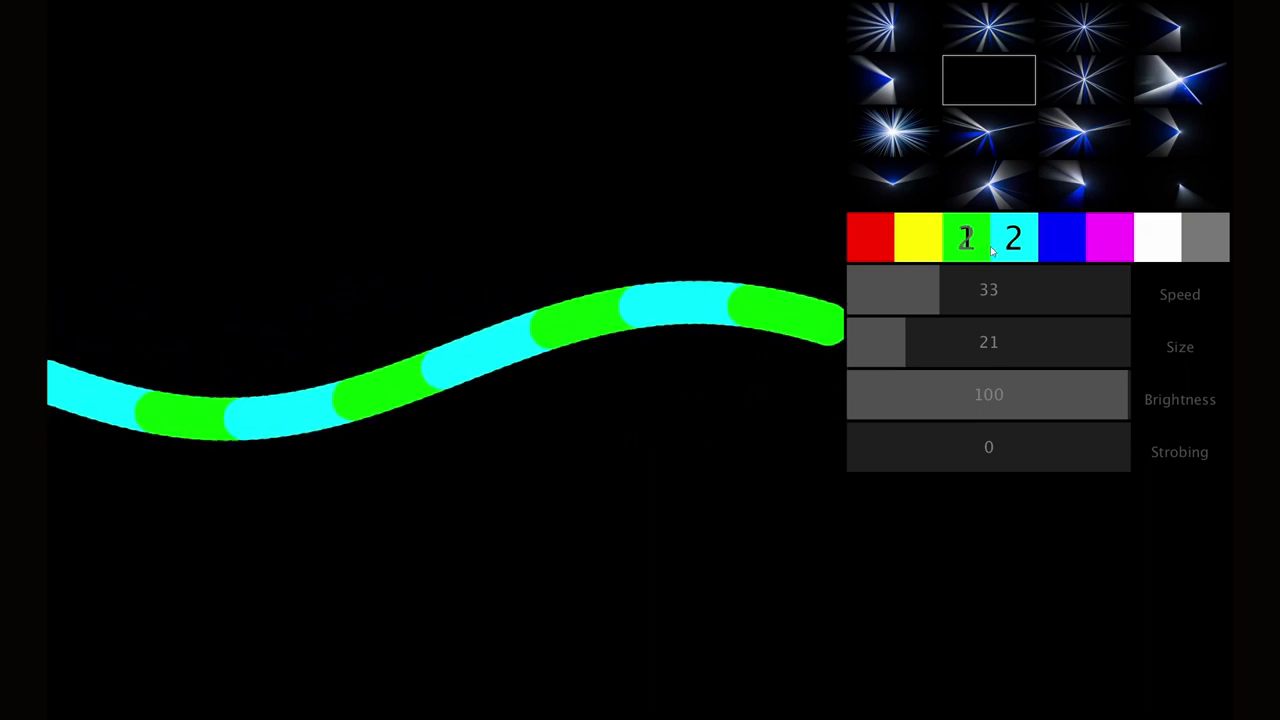
click(870, 243)
scroll(910, 265, down, 1)
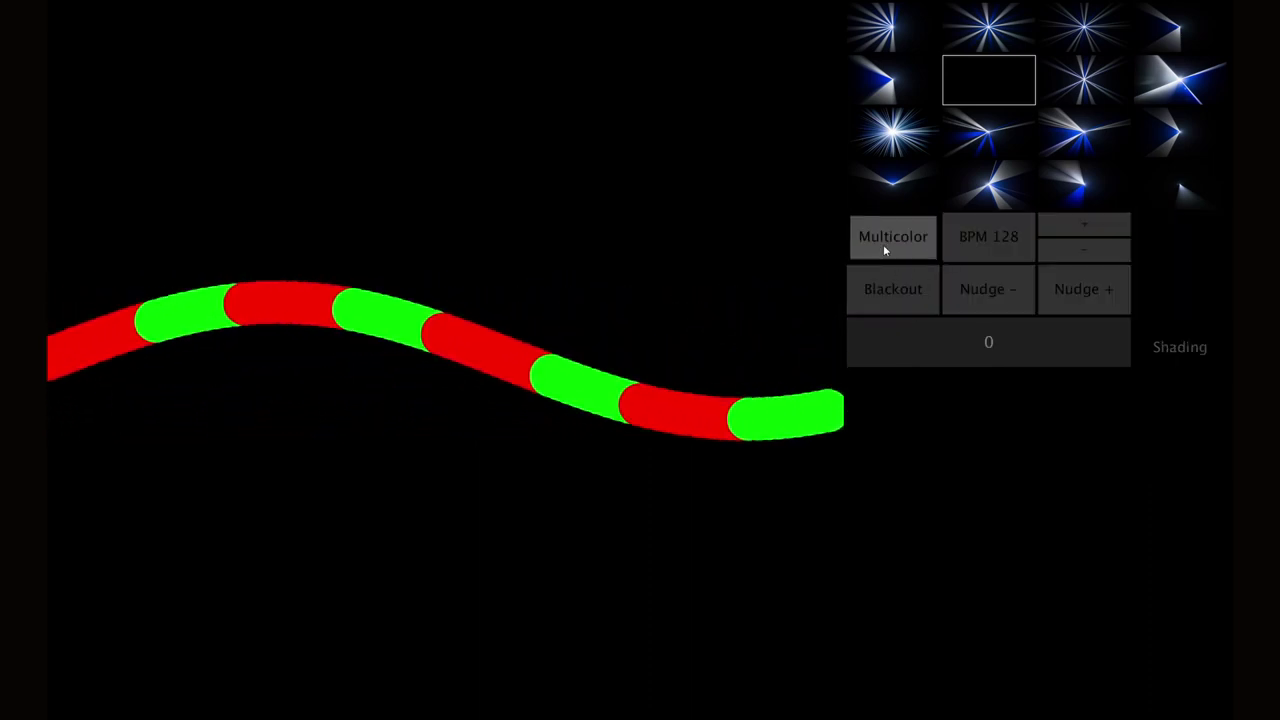
click(896, 244)
scroll(968, 236, up, 1)
click(1169, 243)
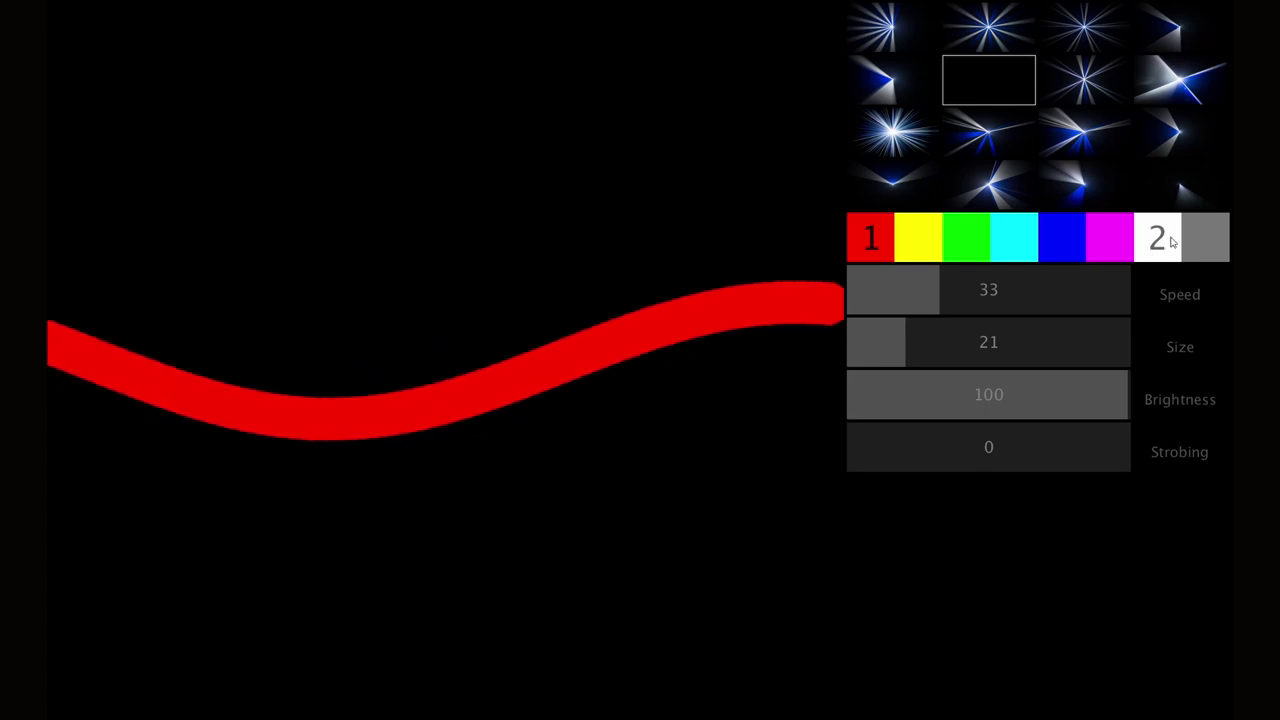
Set the wave's size to 50 and its speed to 49
click(960, 357)
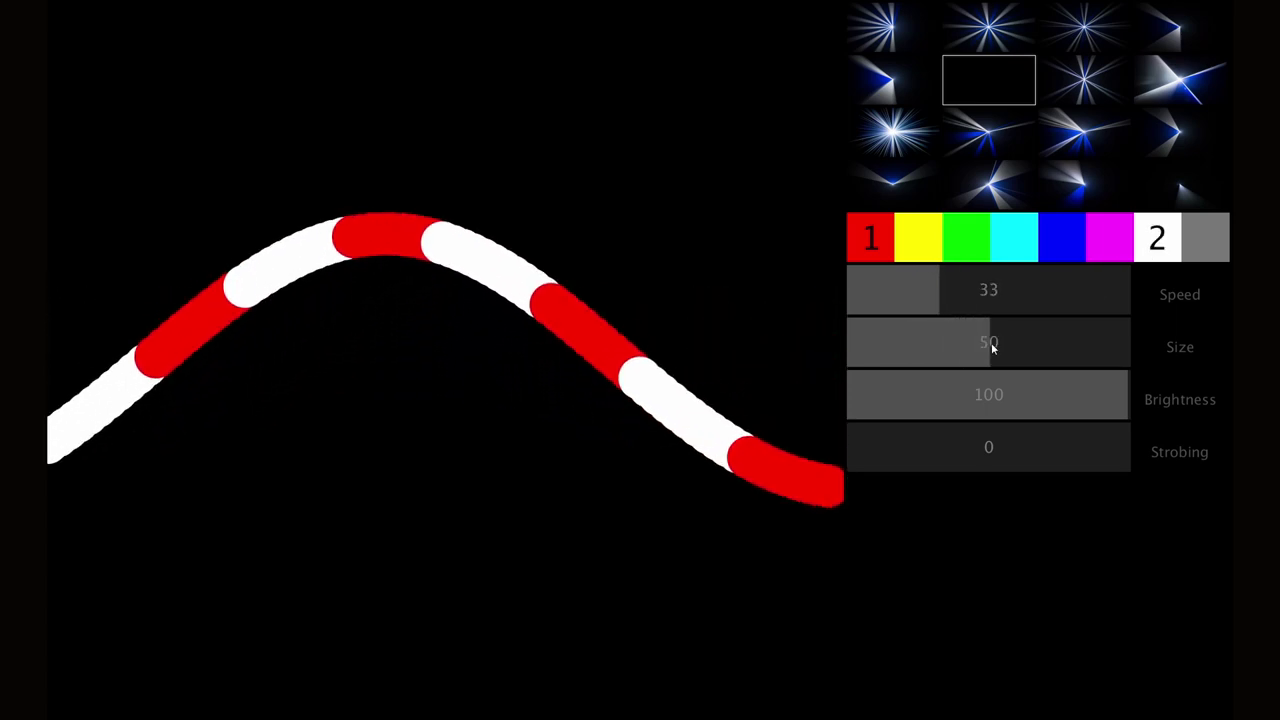
click(988, 346)
mouse_move(968, 292)
mouse_down()
mouse_move(1003, 297)
mouse_move(988, 296)
mouse_up()
Show the third and fourth effects of the second row, the moving rectangles and the crossed beams
click(1084, 80)
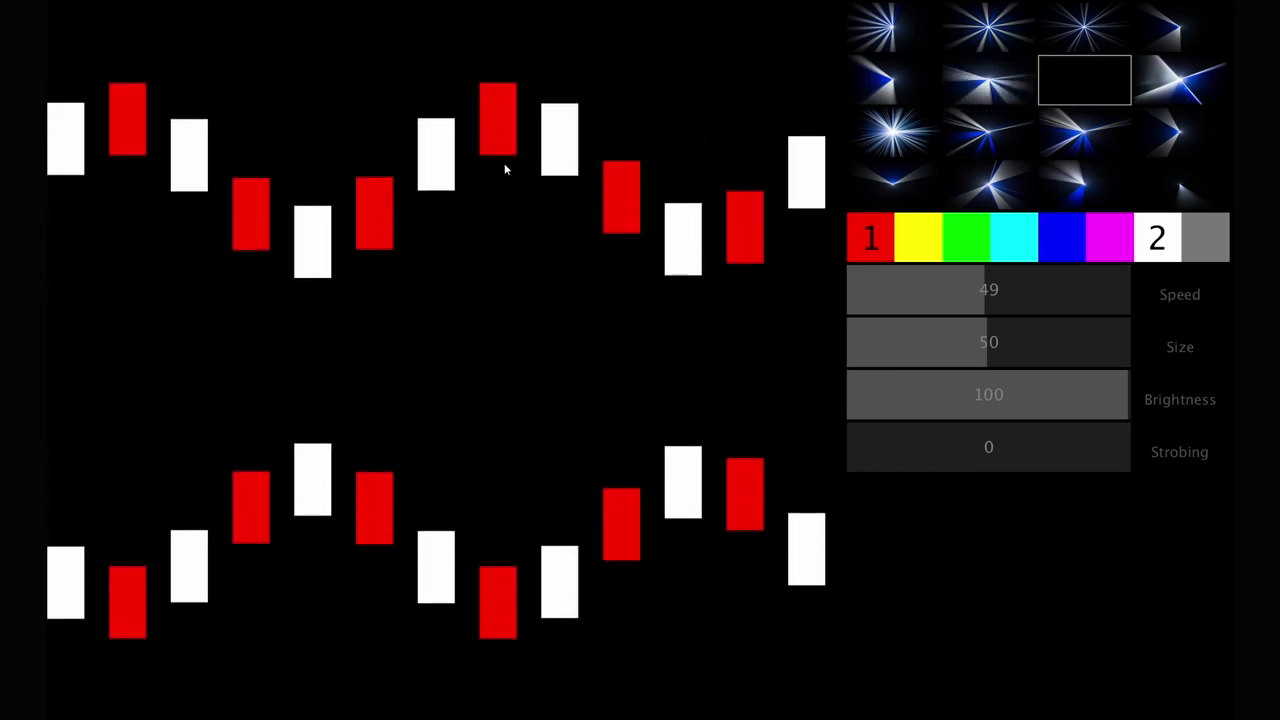
click(1180, 80)
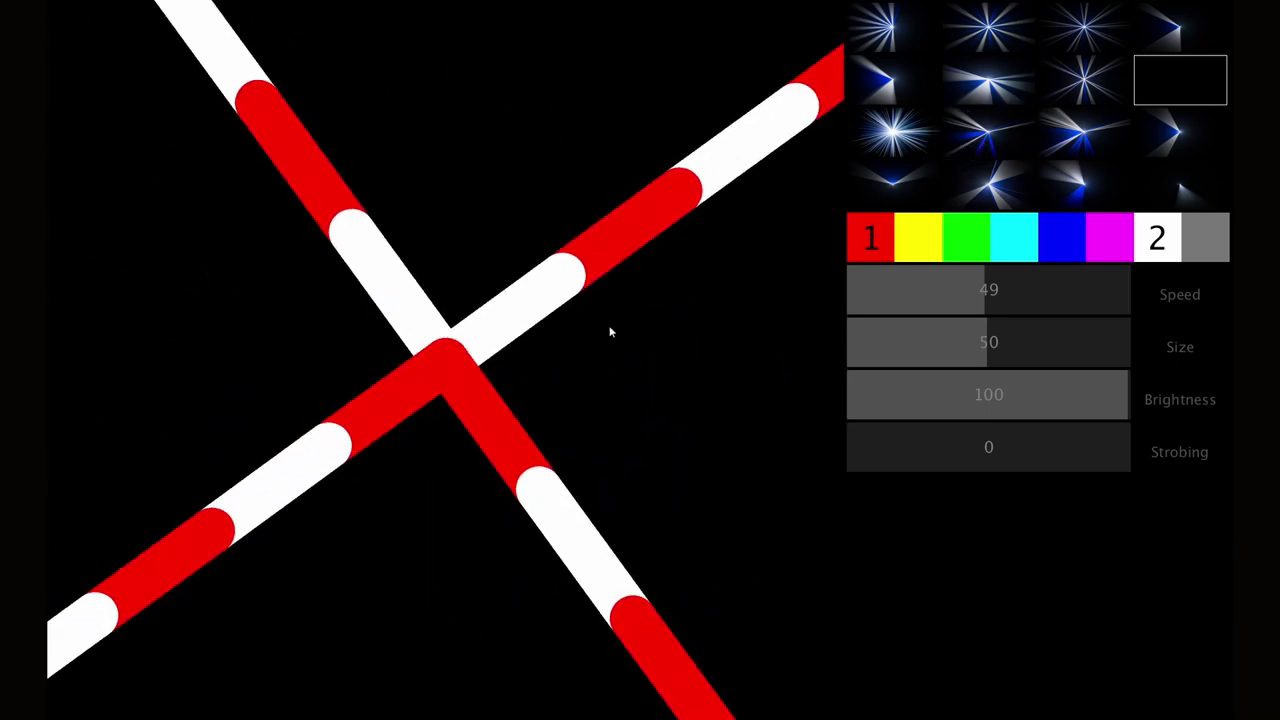
Switch to the particle effect at the start of the third row and set speed 10 and size 71
click(893, 145)
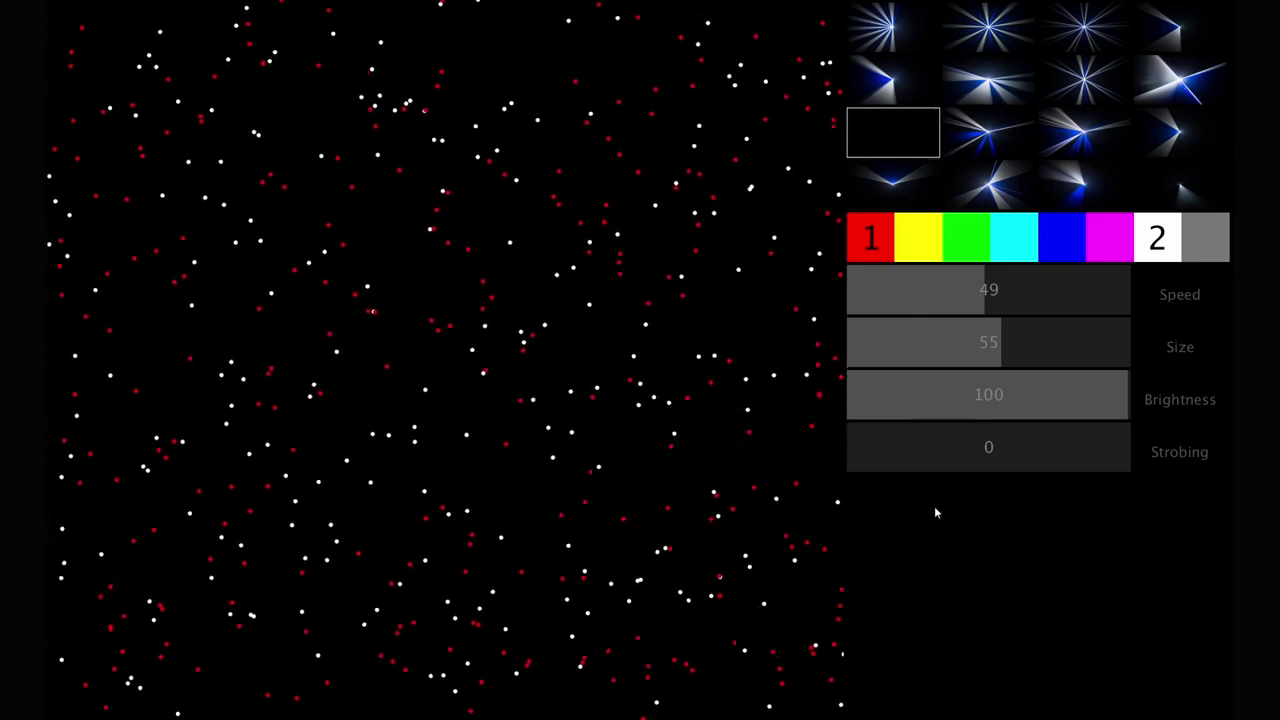
drag(888, 366, 1023, 351)
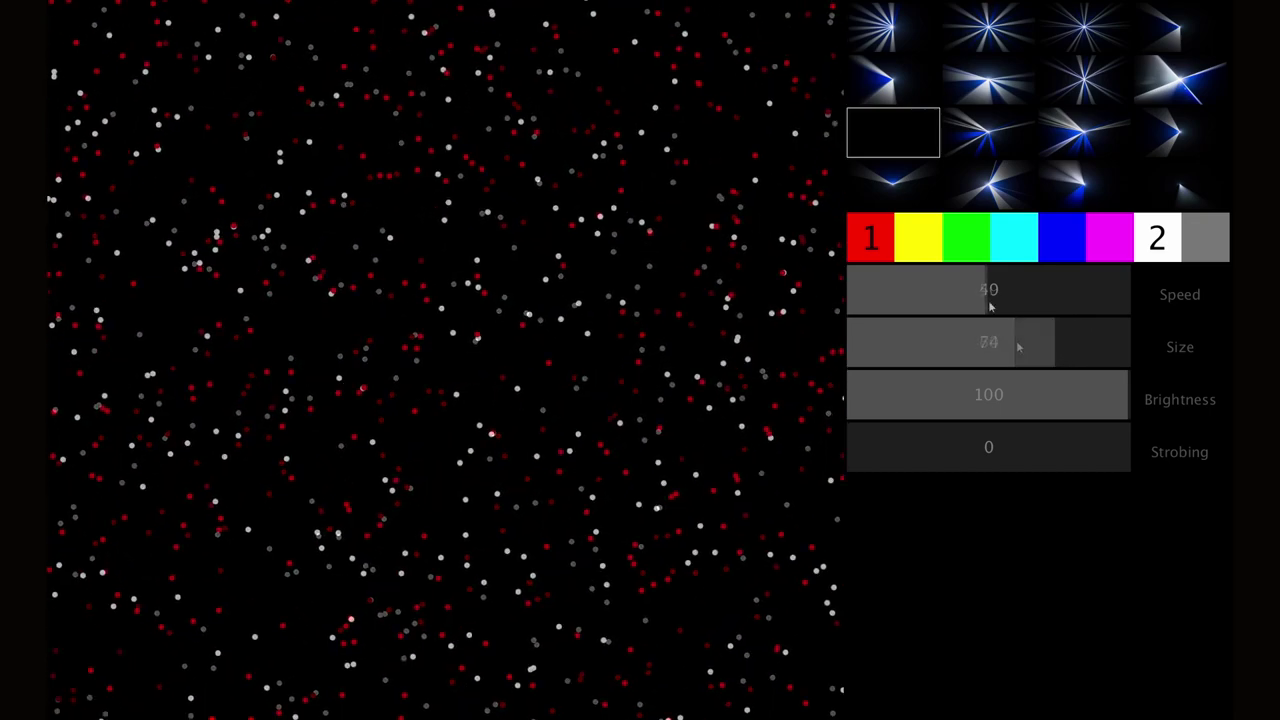
drag(988, 300, 886, 300)
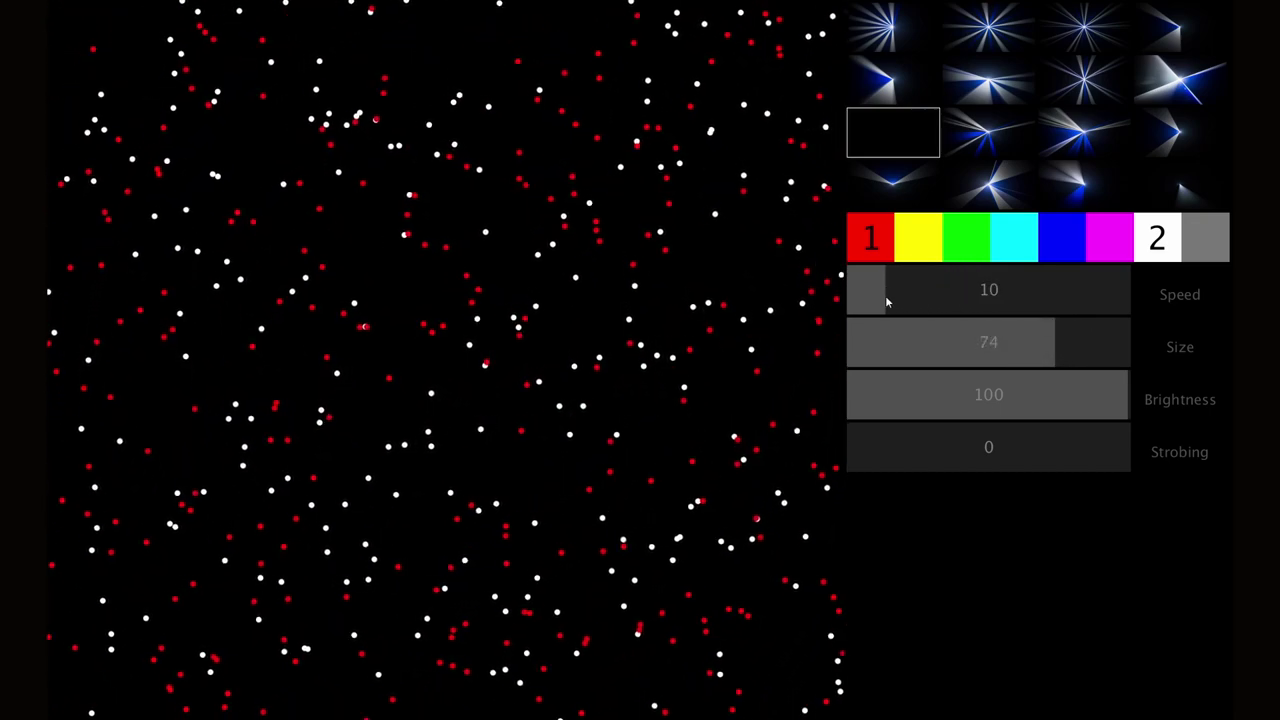
drag(1014, 346, 949, 346)
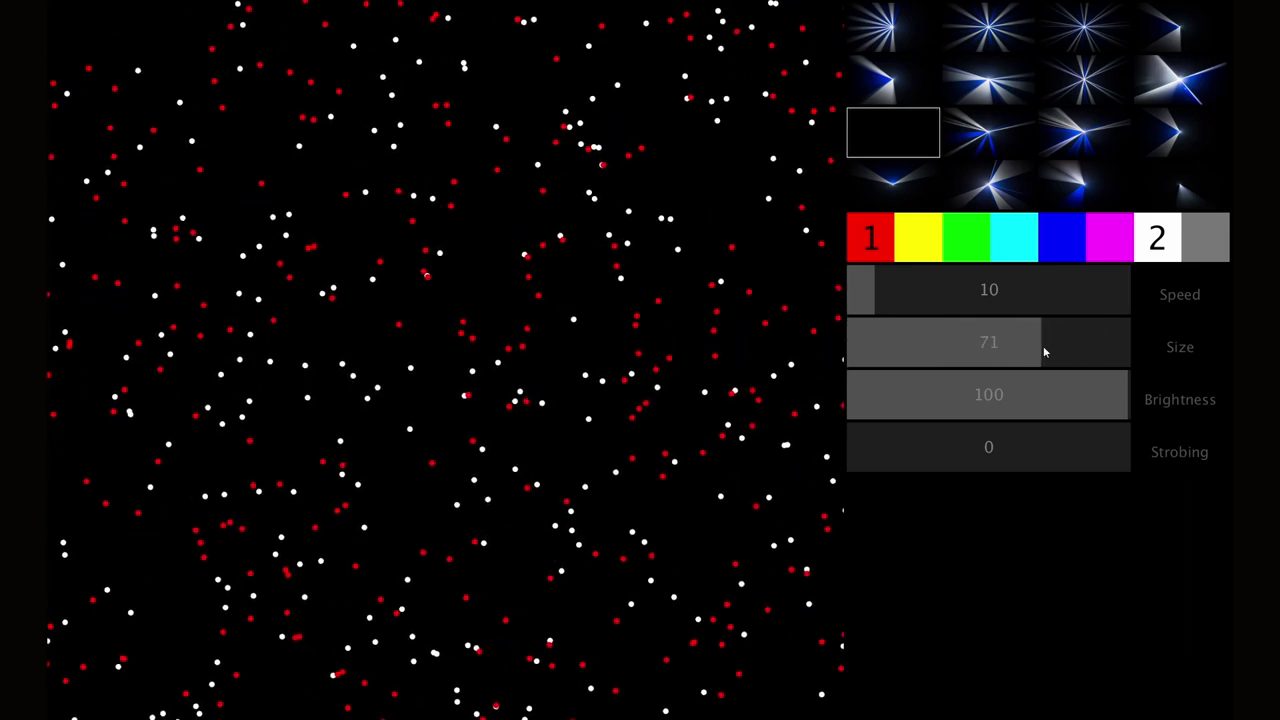
Switch to the moving circles effect in the third row, raise its speed and reduce its size
click(994, 128)
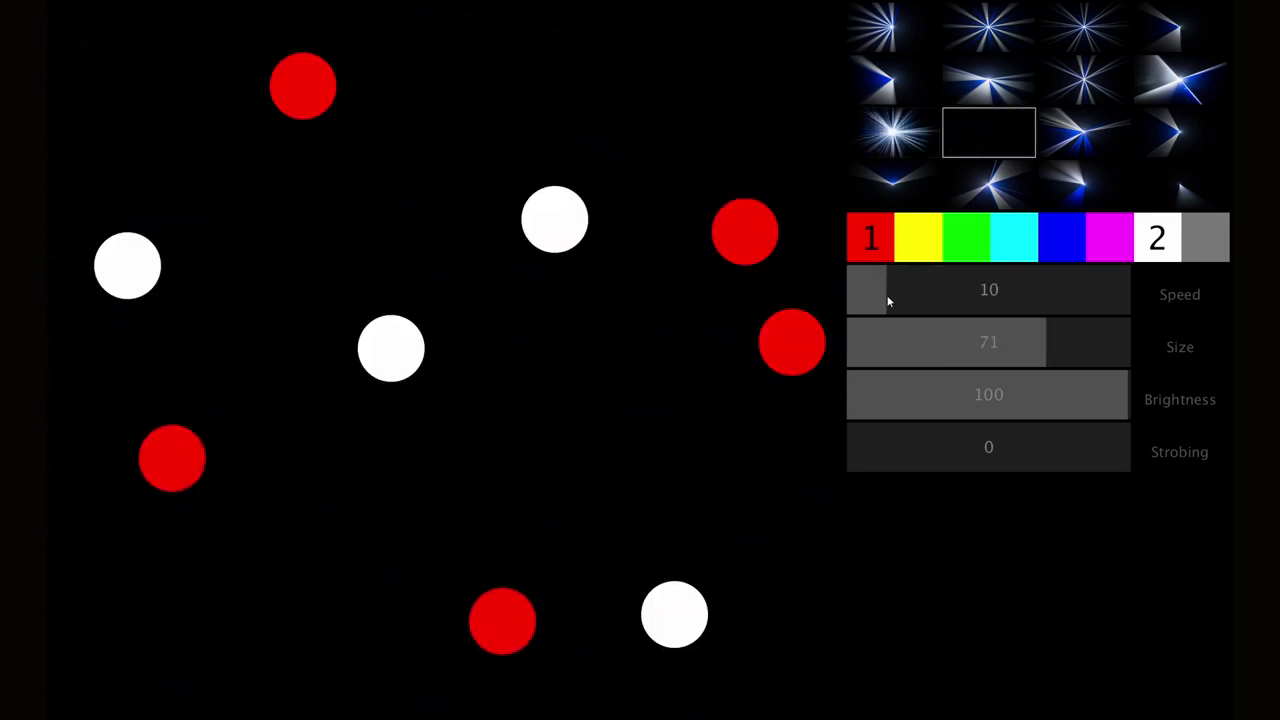
drag(920, 296, 996, 303)
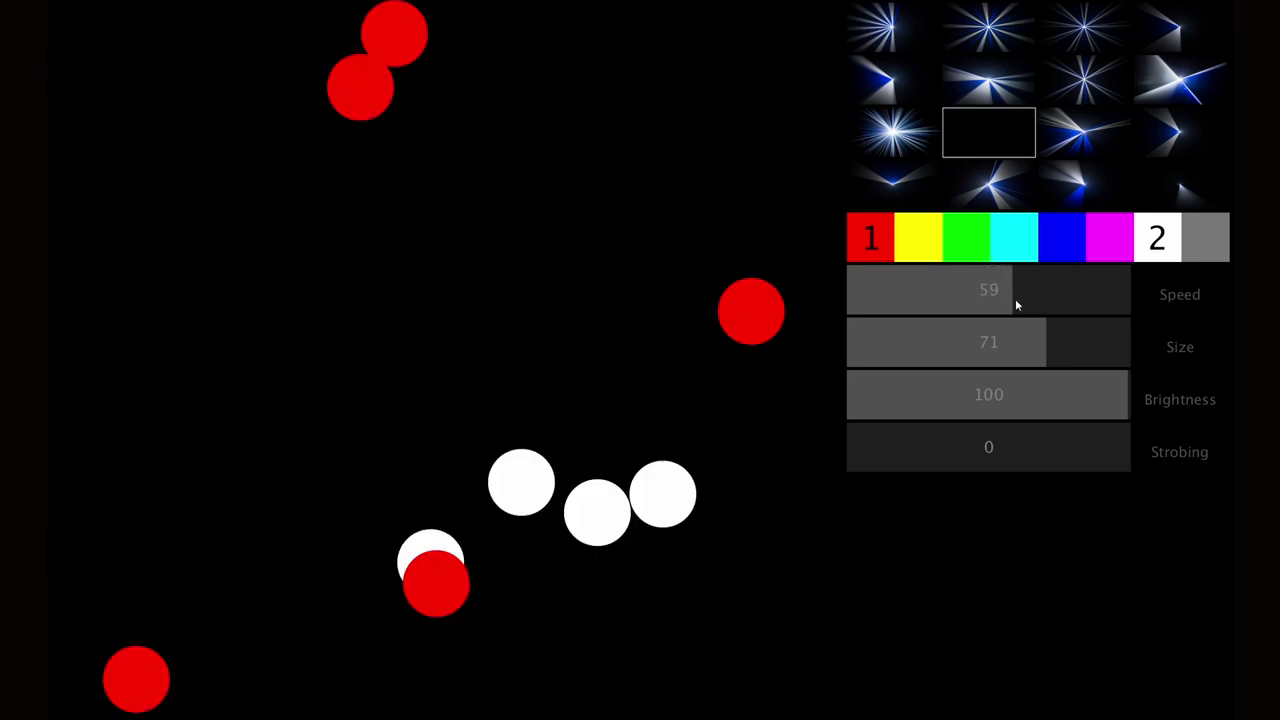
drag(1041, 300, 1116, 297)
drag(1054, 343, 913, 351)
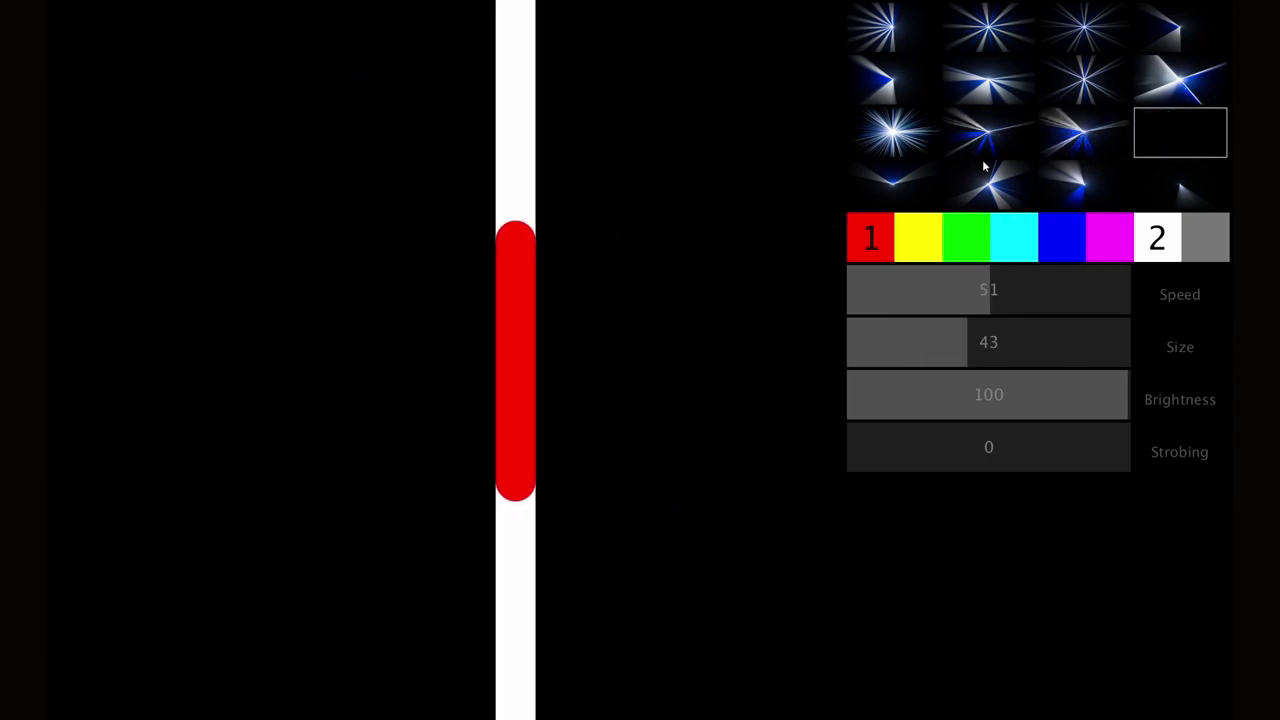
Show the horizontal bar effect at the start of the fourth row and the effect after it
click(899, 200)
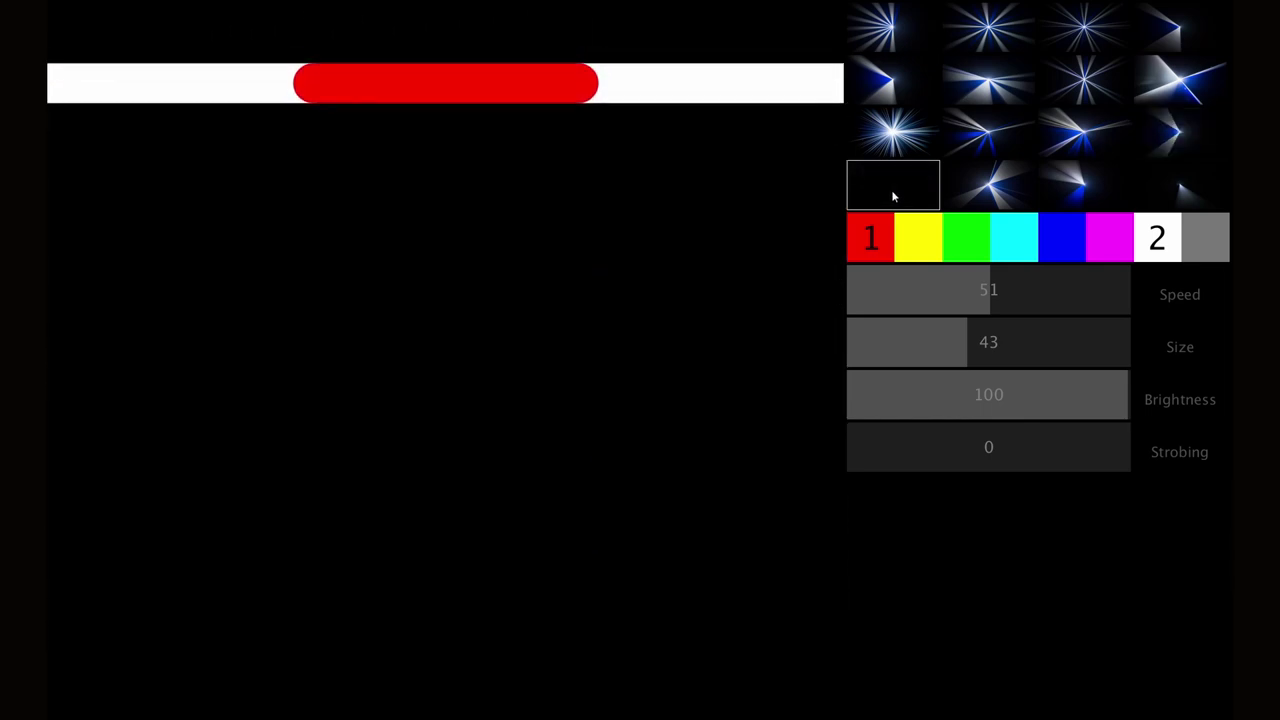
click(980, 188)
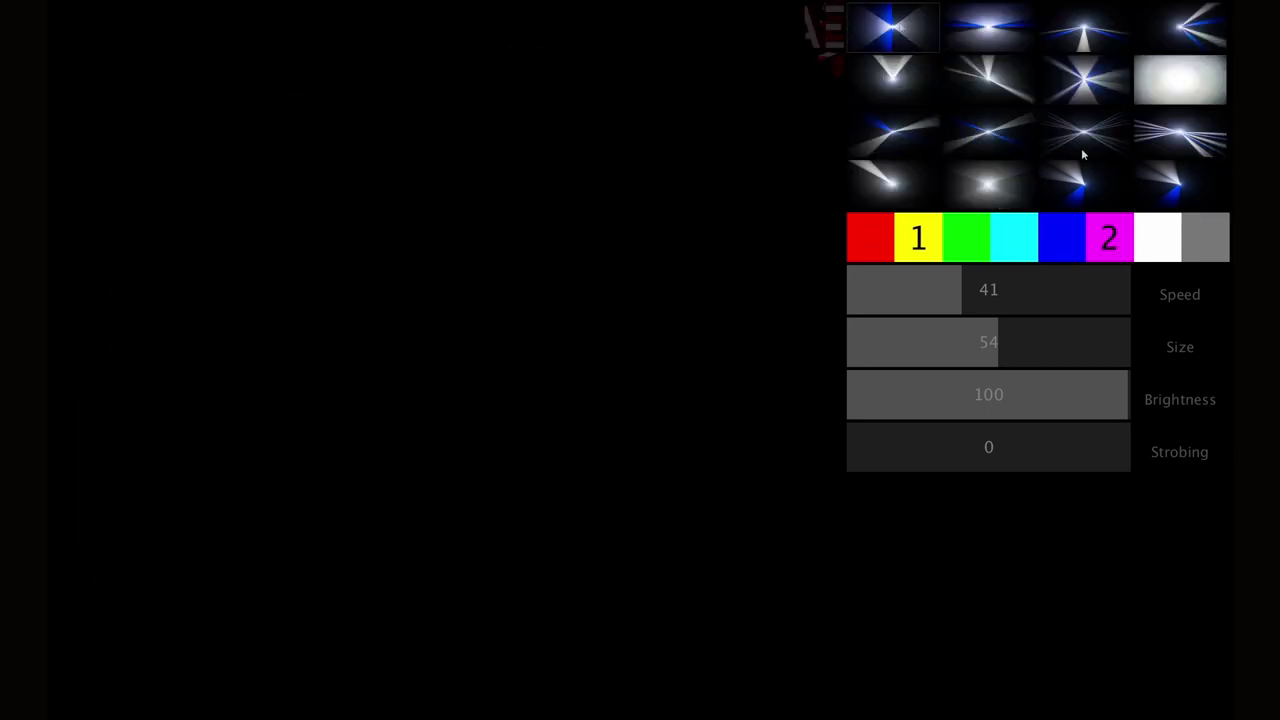
Switch to the first effect of the second row in the other effect bank and fine-tune its size and speed
click(903, 32)
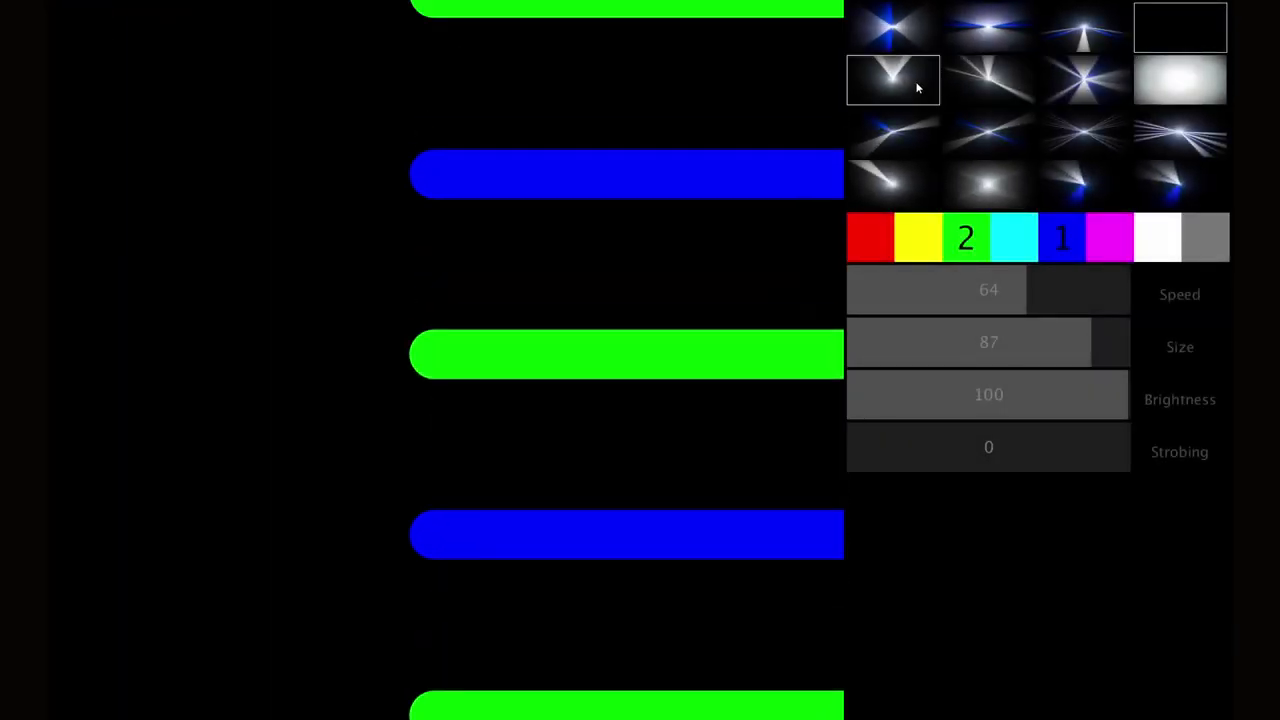
click(901, 91)
drag(1078, 350, 1091, 348)
drag(1006, 309, 1017, 295)
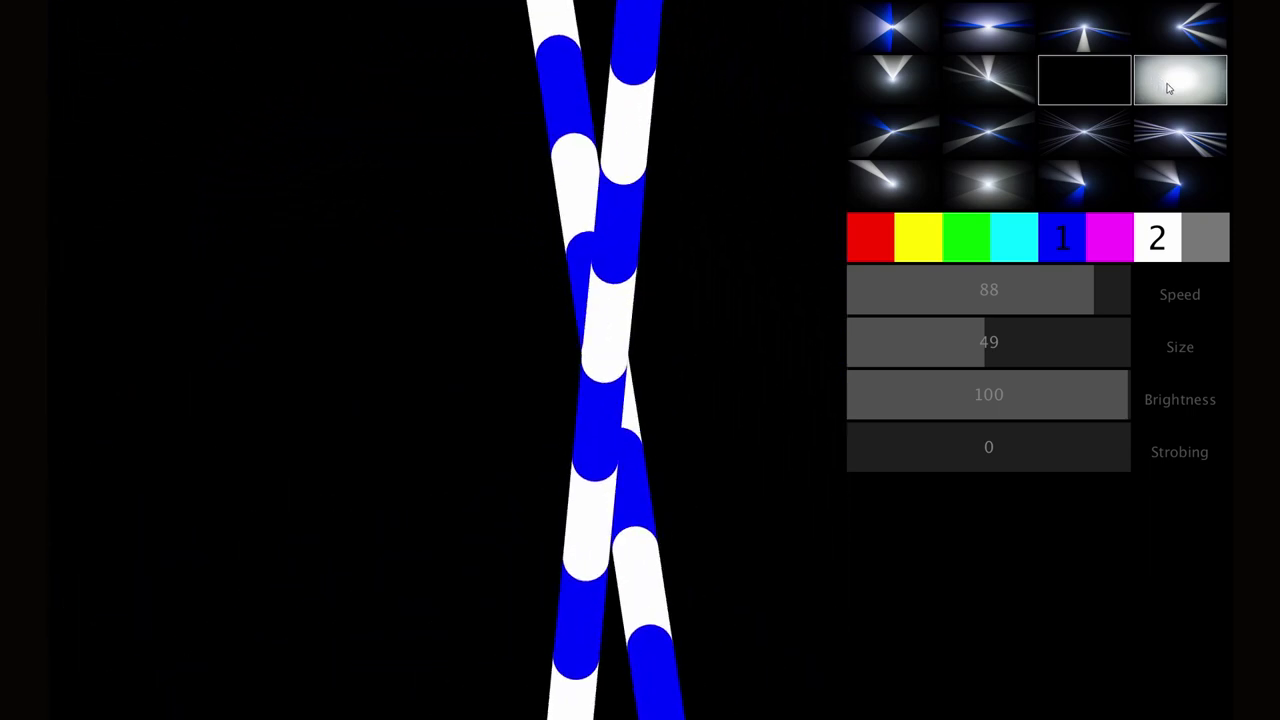
Switch to the full-screen white effect in the second row, set its strobing to 79, vary the brightness back to 100, and adjust strobing again
click(1167, 89)
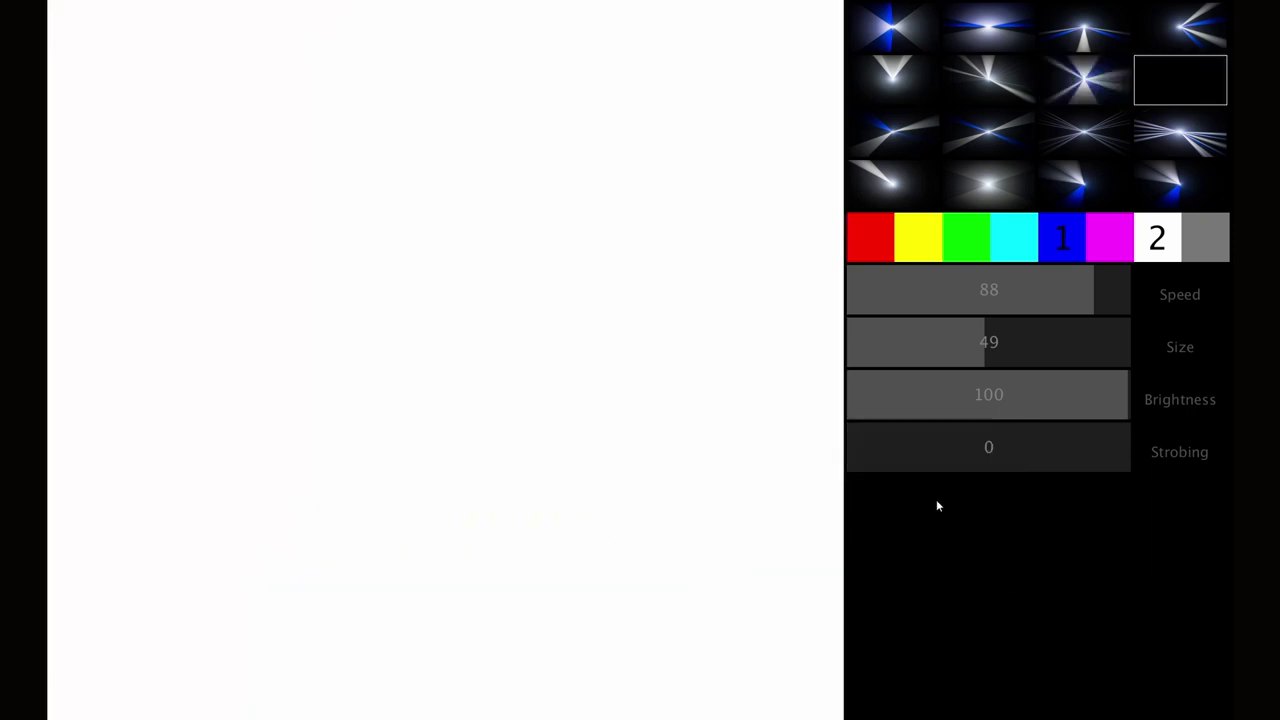
drag(889, 449, 901, 454)
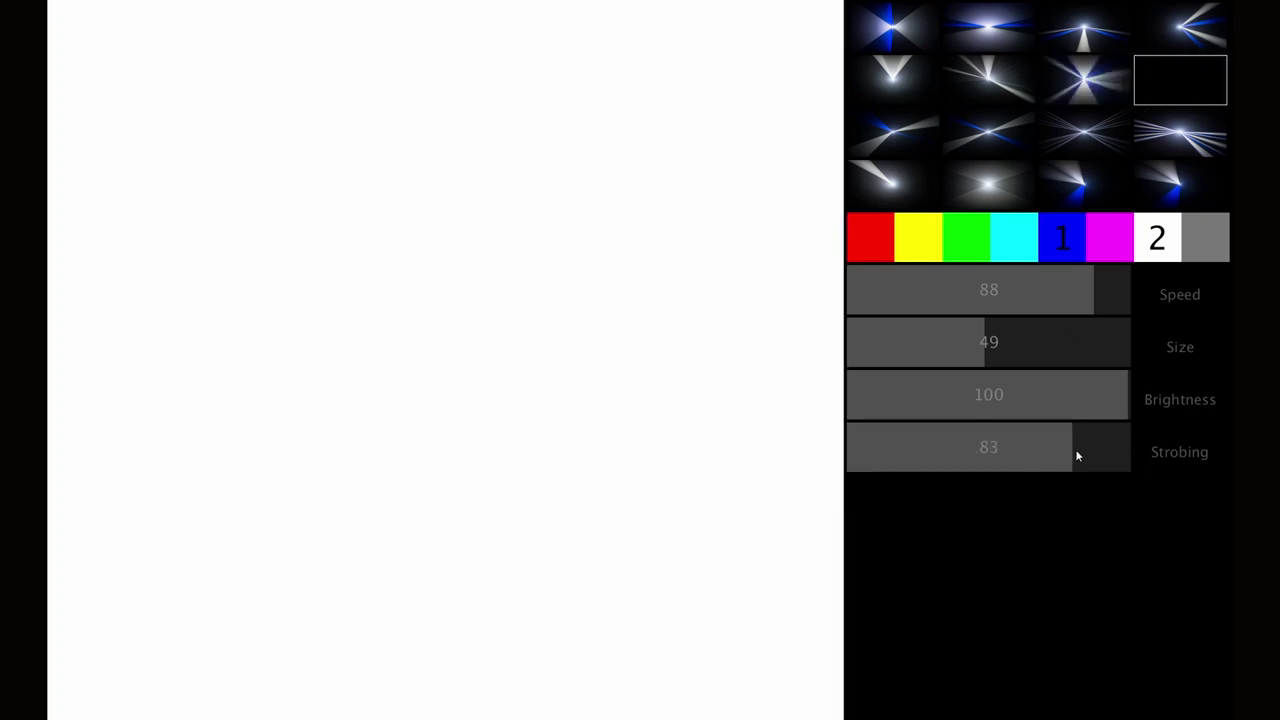
mouse_move(1075, 449)
mouse_down()
mouse_move(1093, 451)
mouse_move(1066, 458)
mouse_up()
drag(1089, 396, 1116, 401)
drag(932, 406, 1146, 397)
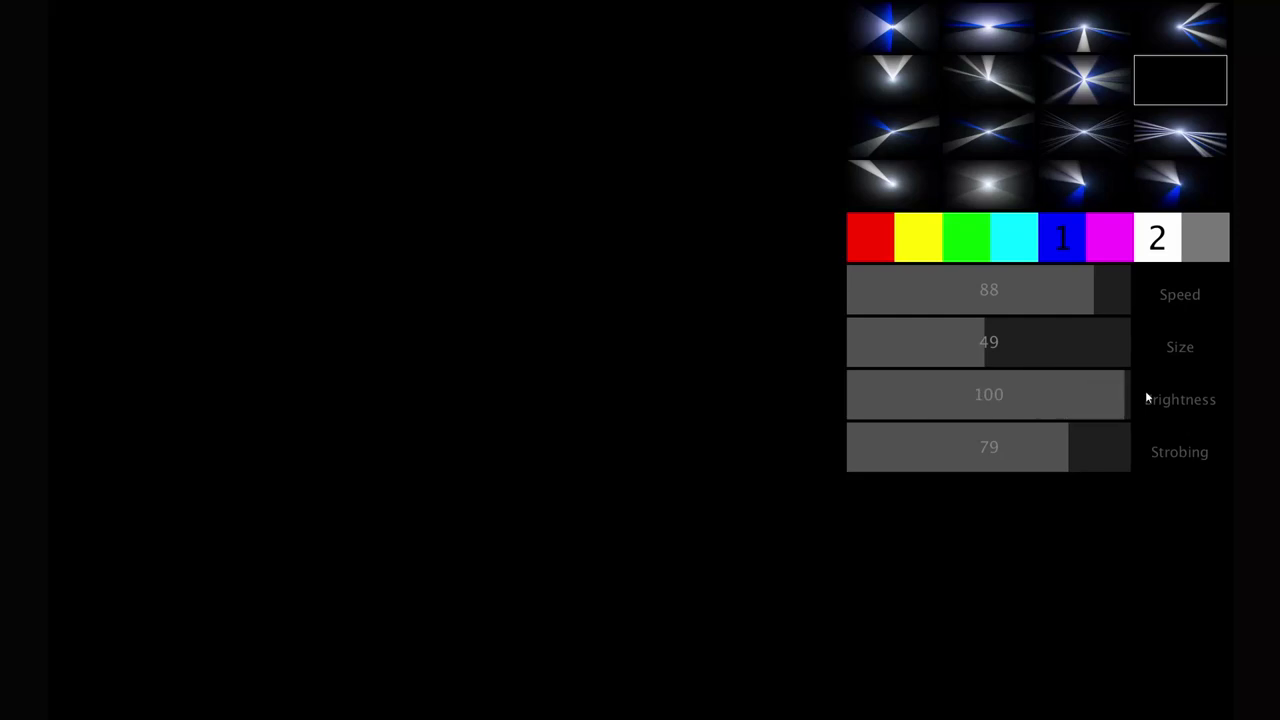
drag(1072, 447, 1098, 447)
click(1026, 517)
click(984, 241)
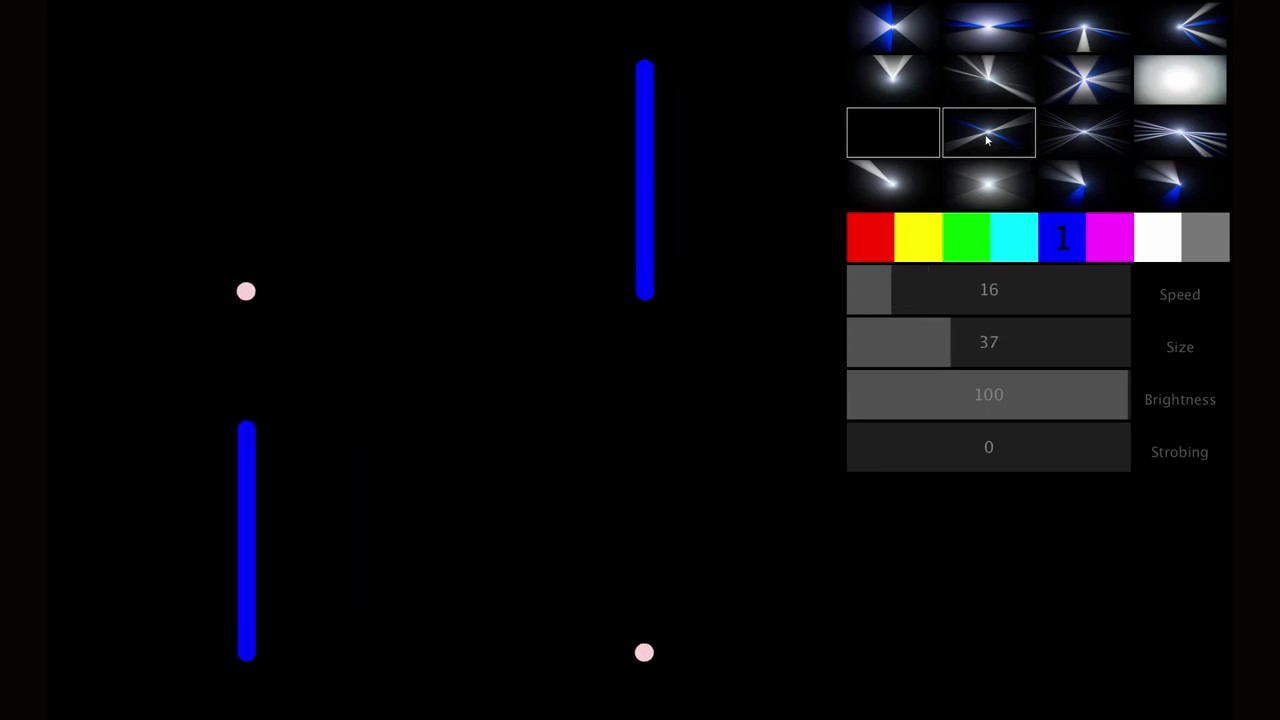
Switch to the rotating bars effect second in the third row, set its speed to 26, and adjust its size
click(985, 140)
drag(994, 338, 1003, 350)
click(928, 305)
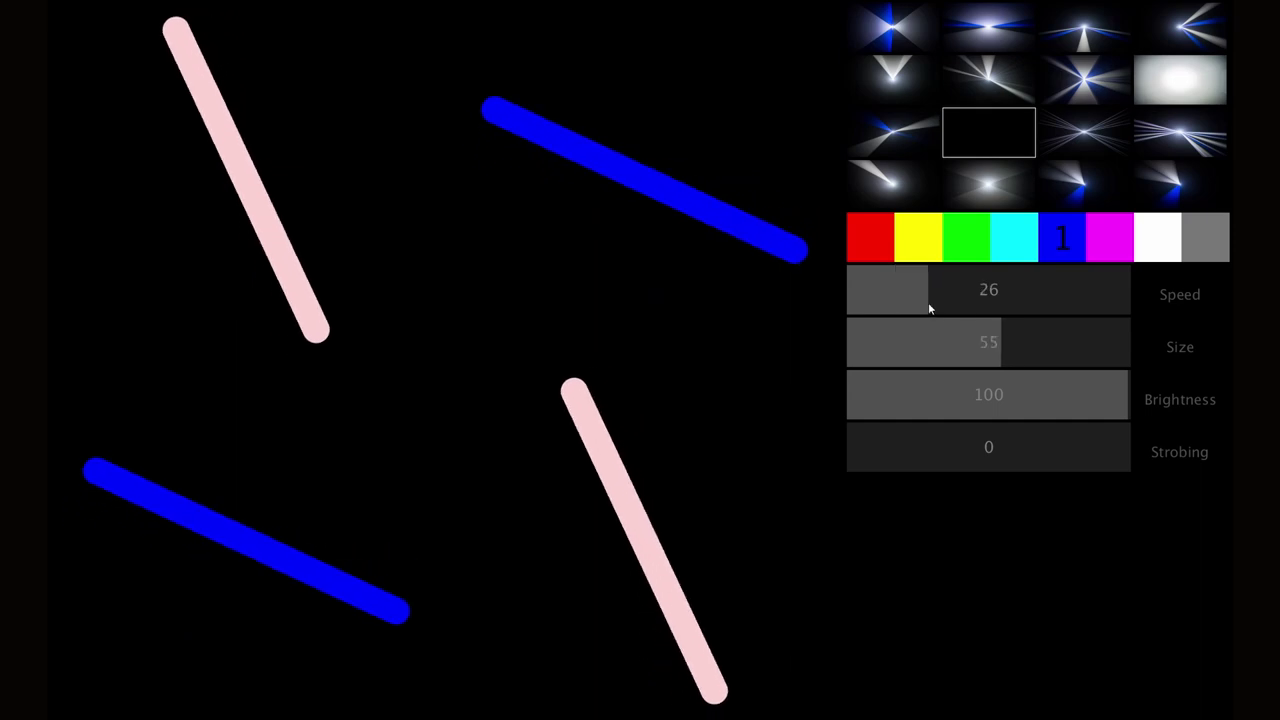
click(962, 339)
Switch to the mirrored dots effect third in the third row and raise the shading to its upper end
click(1082, 142)
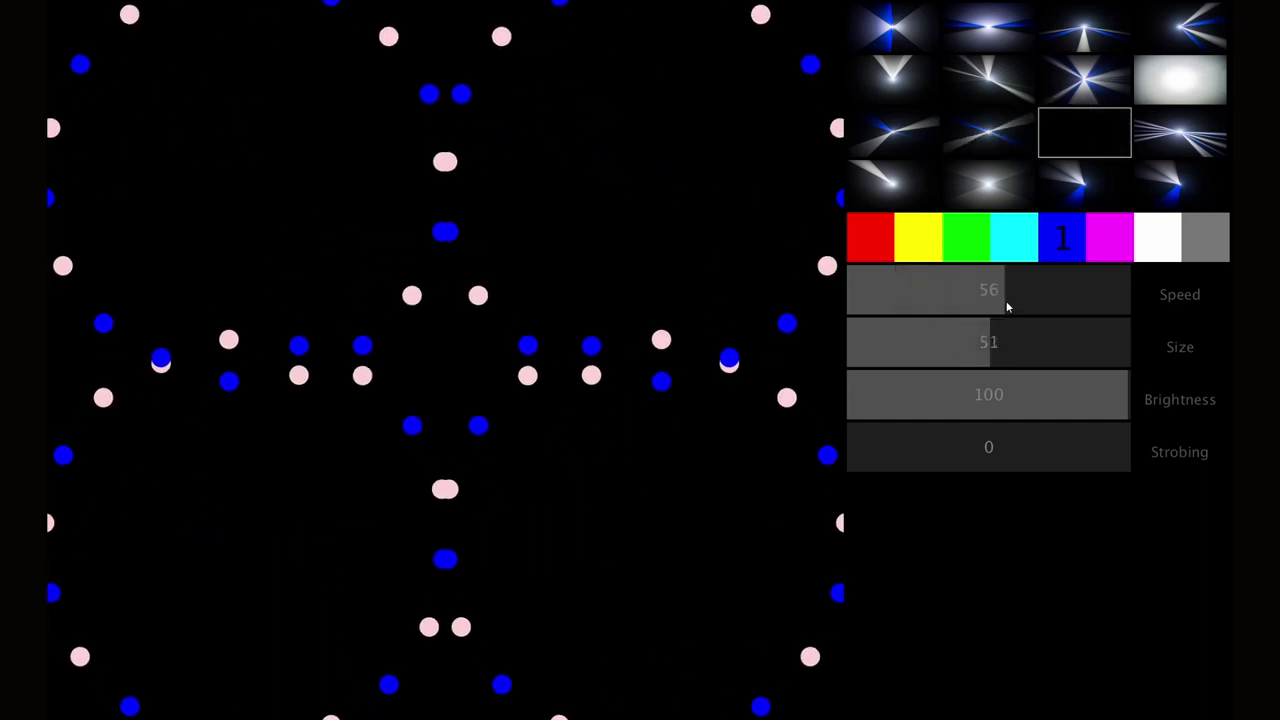
key(Tab)
click(1001, 352)
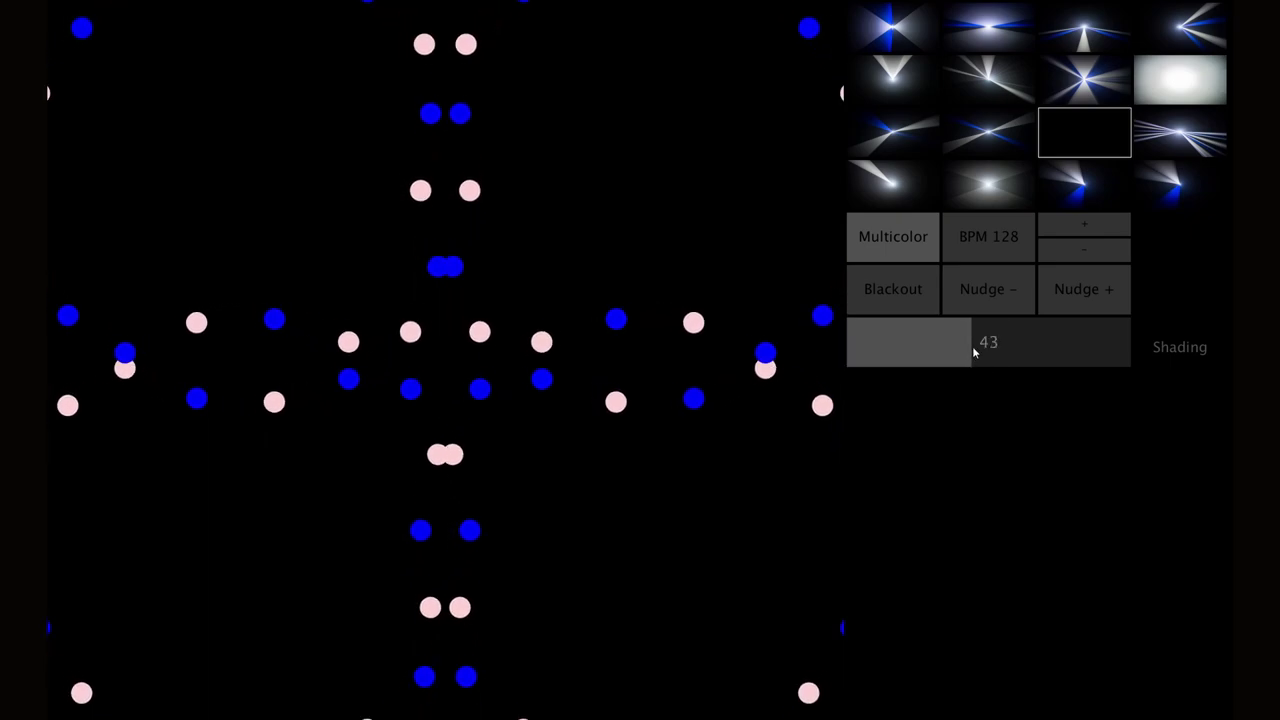
drag(1112, 347, 1129, 346)
key(Tab)
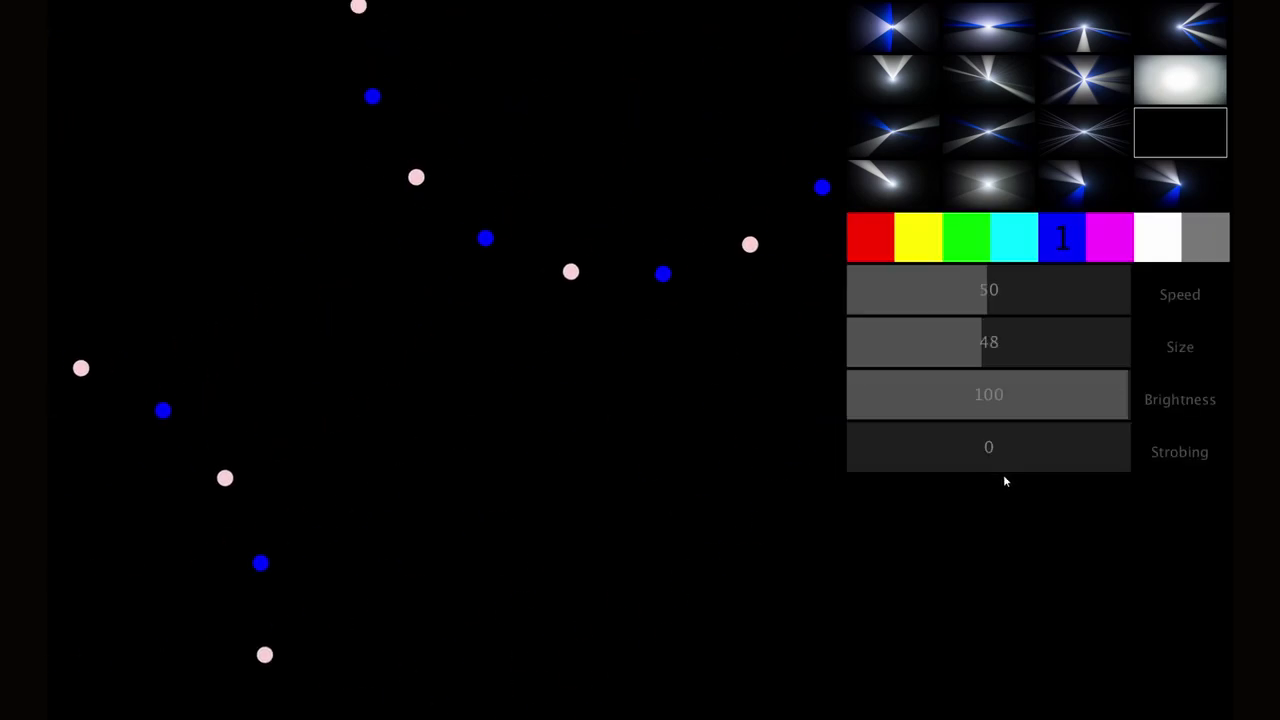
Slow the dot-chain effect at the end of the third row to speed 20, then speed it up again
click(936, 334)
drag(936, 329, 913, 303)
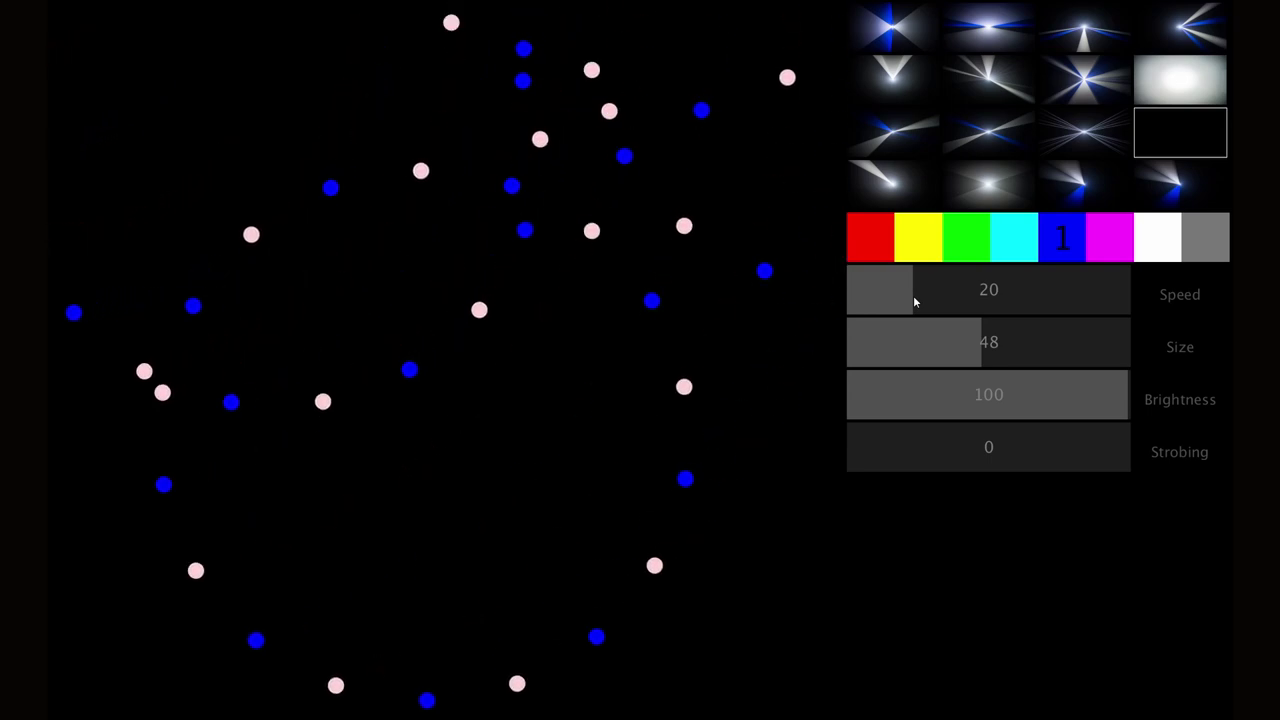
drag(913, 302, 996, 300)
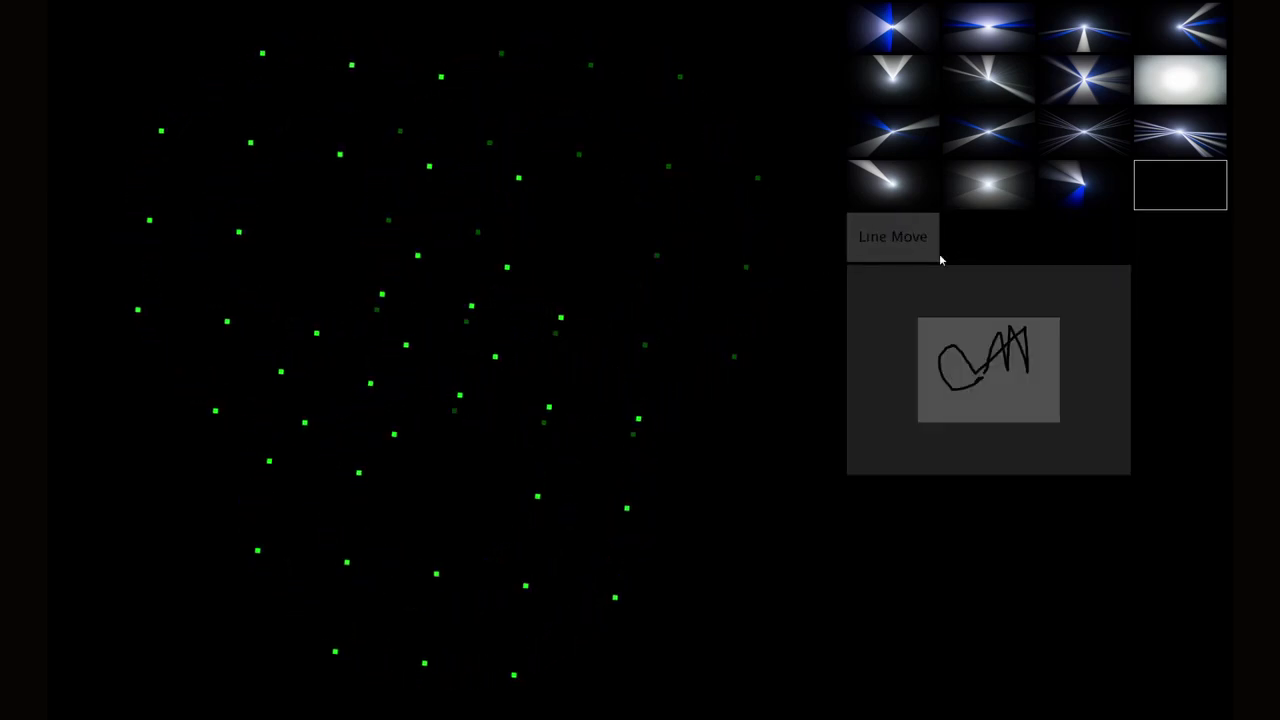
Try cyan, magenta, yellow and white as the circle effect's primary colour, then choose a random colour with the grey swatch
scroll(973, 248, up, 2)
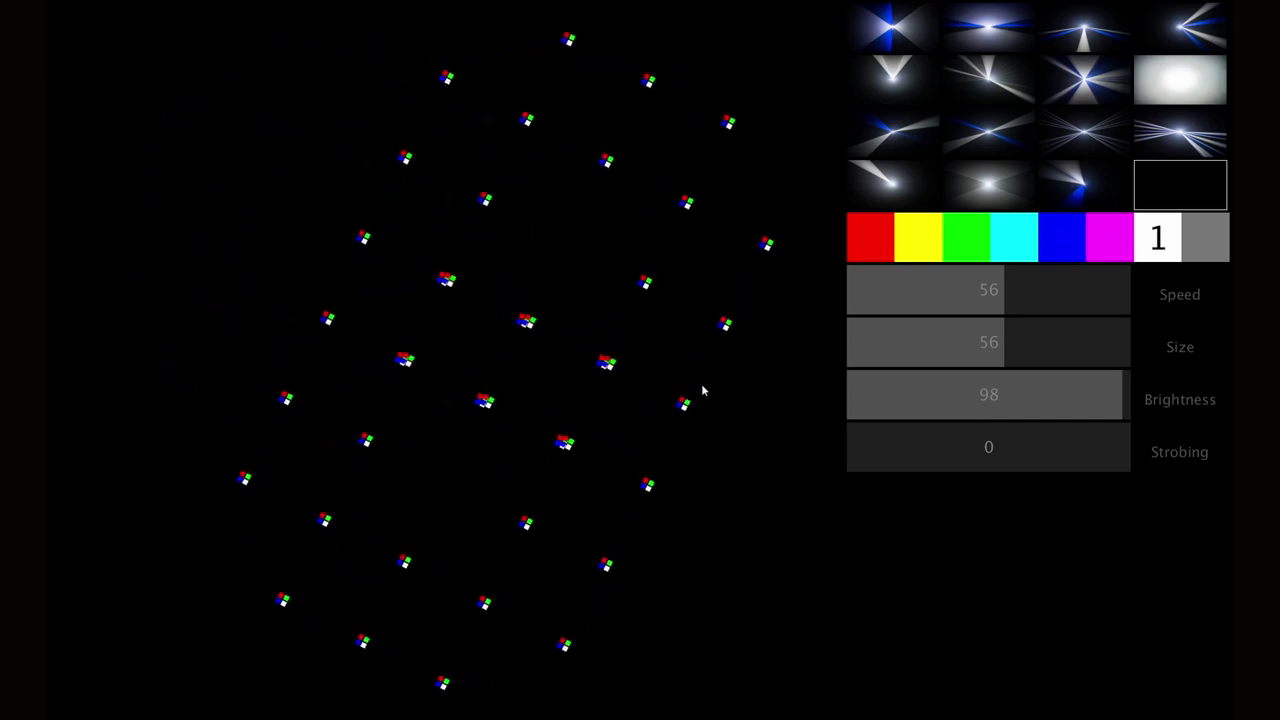
click(1015, 243)
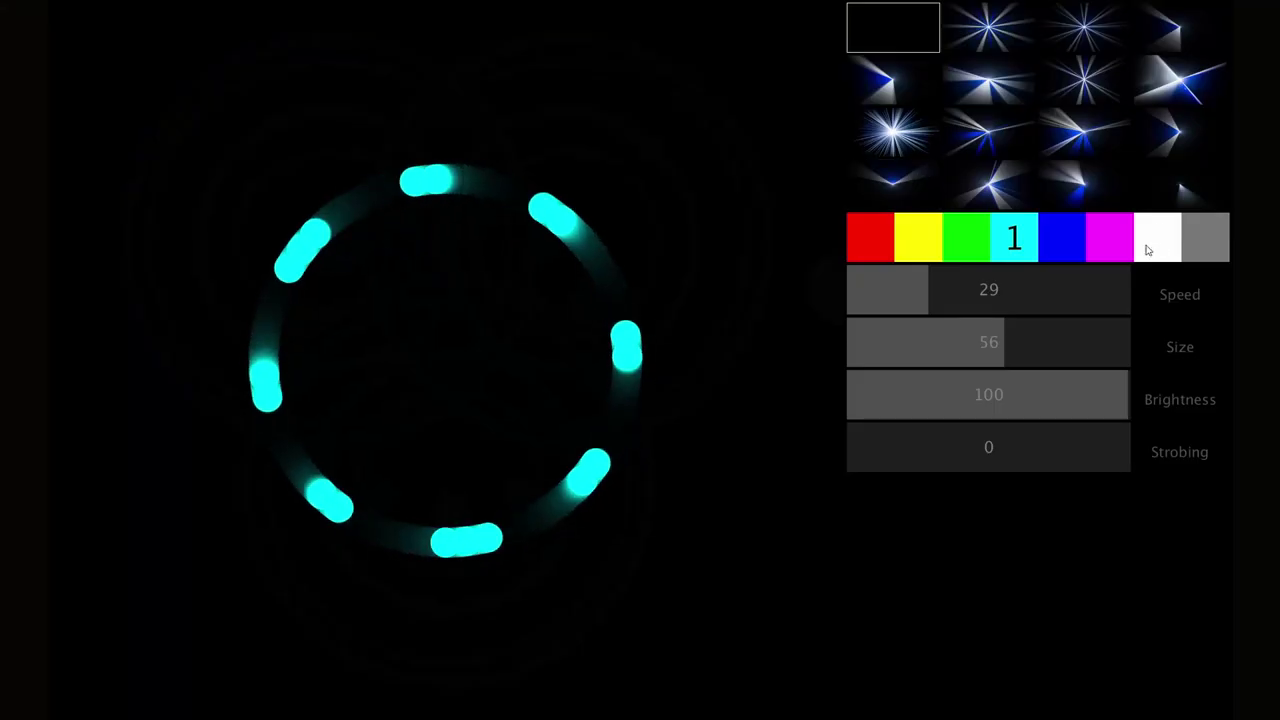
click(1205, 240)
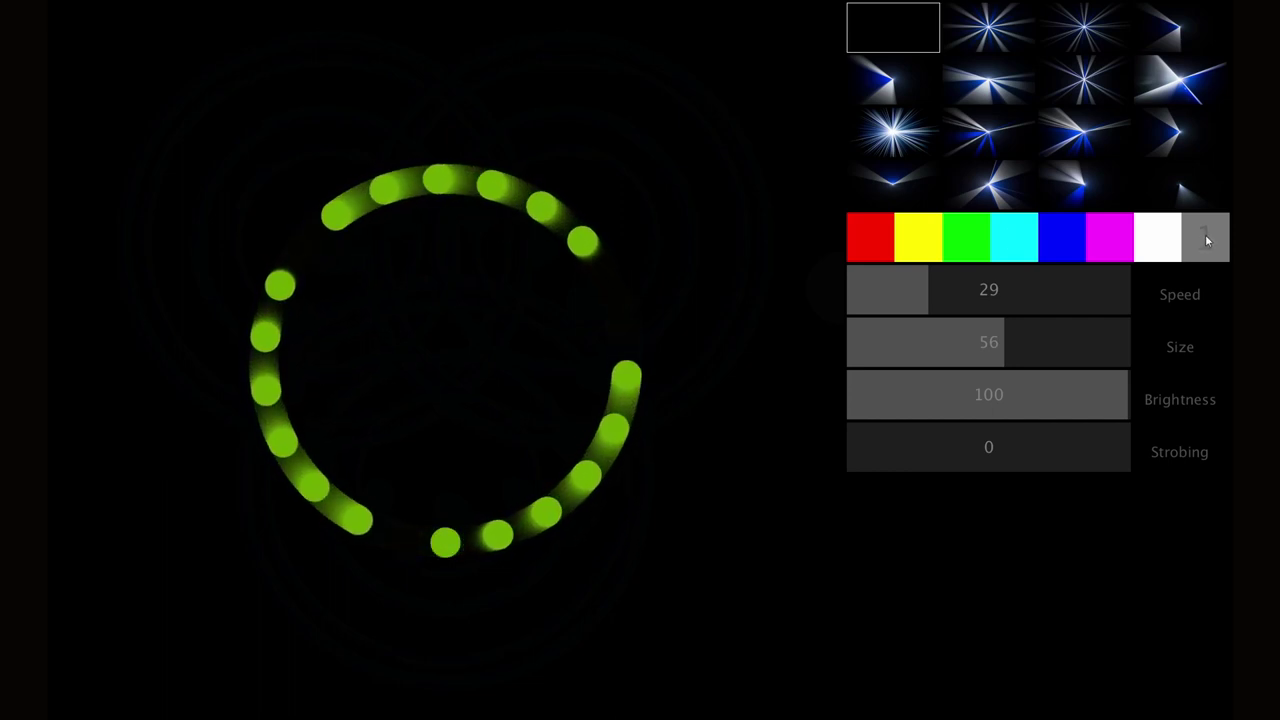
click(1098, 238)
click(917, 238)
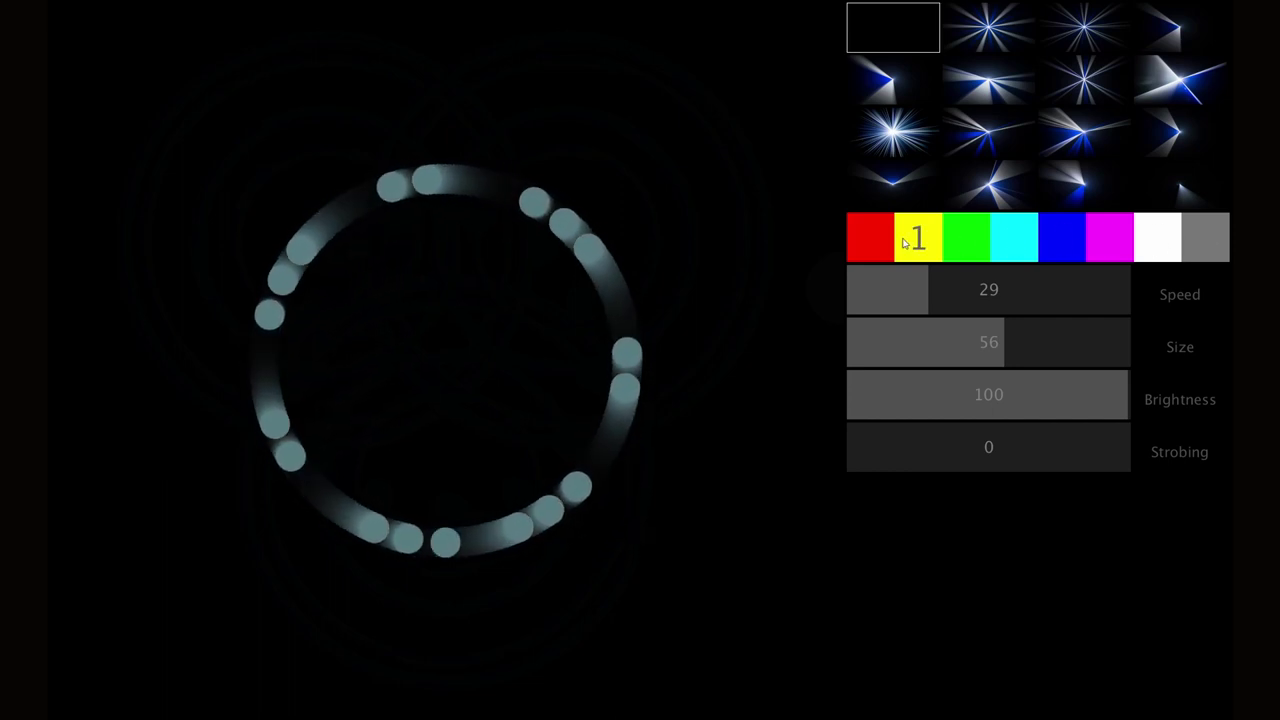
click(1155, 238)
click(1205, 233)
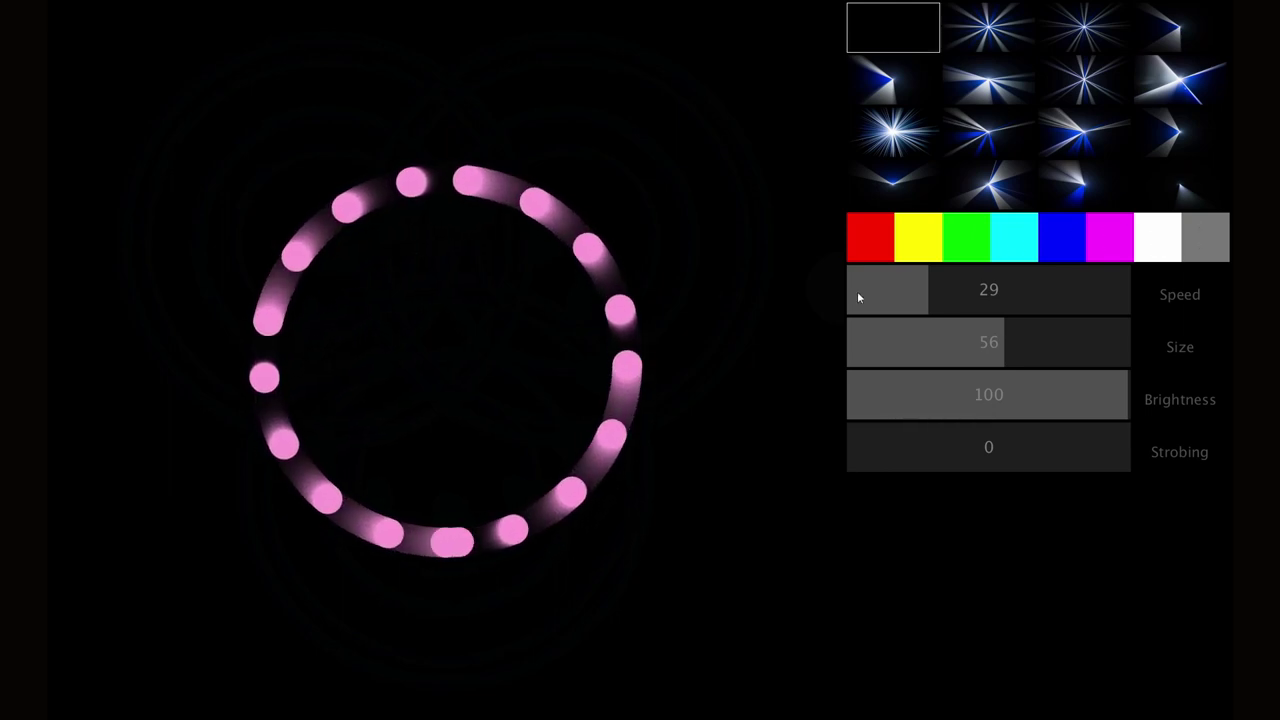
Toggle Multicolor and cycle the circle effect's second colour through random shades to light blue using the grey swatch
key(Tab)
click(899, 238)
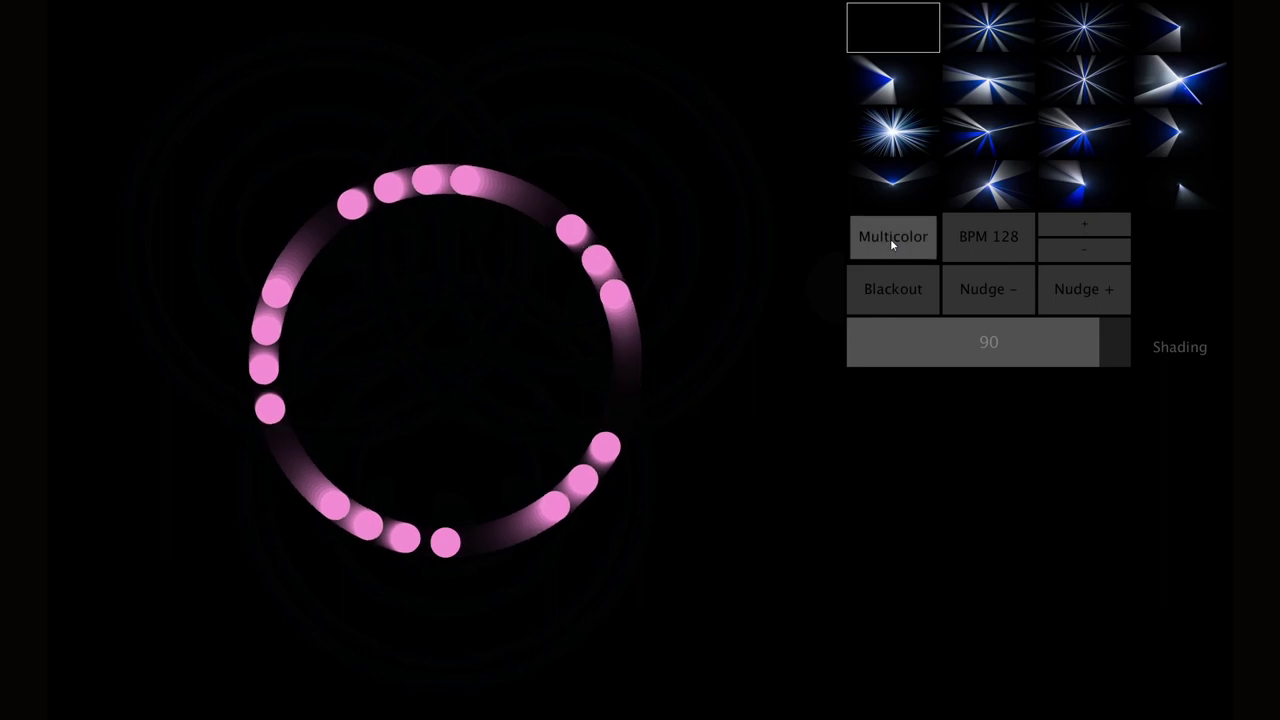
key(Tab)
key(Tab)
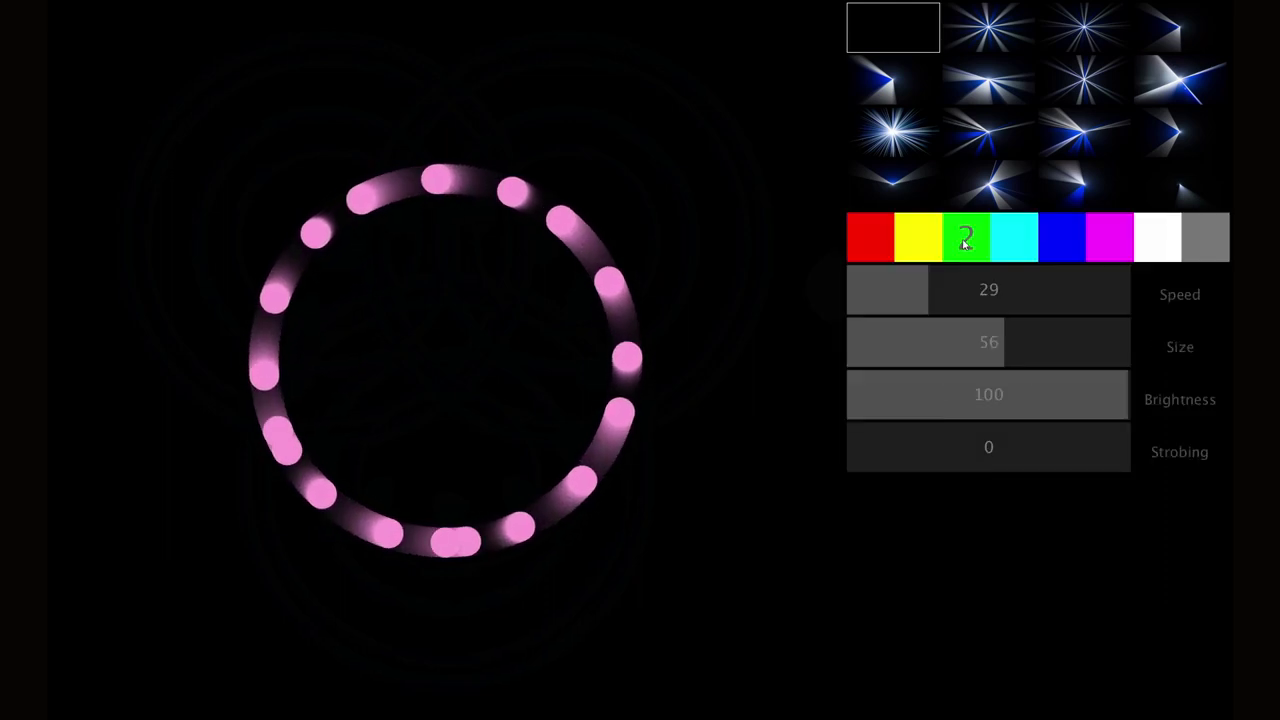
click(1198, 240)
click(1198, 238)
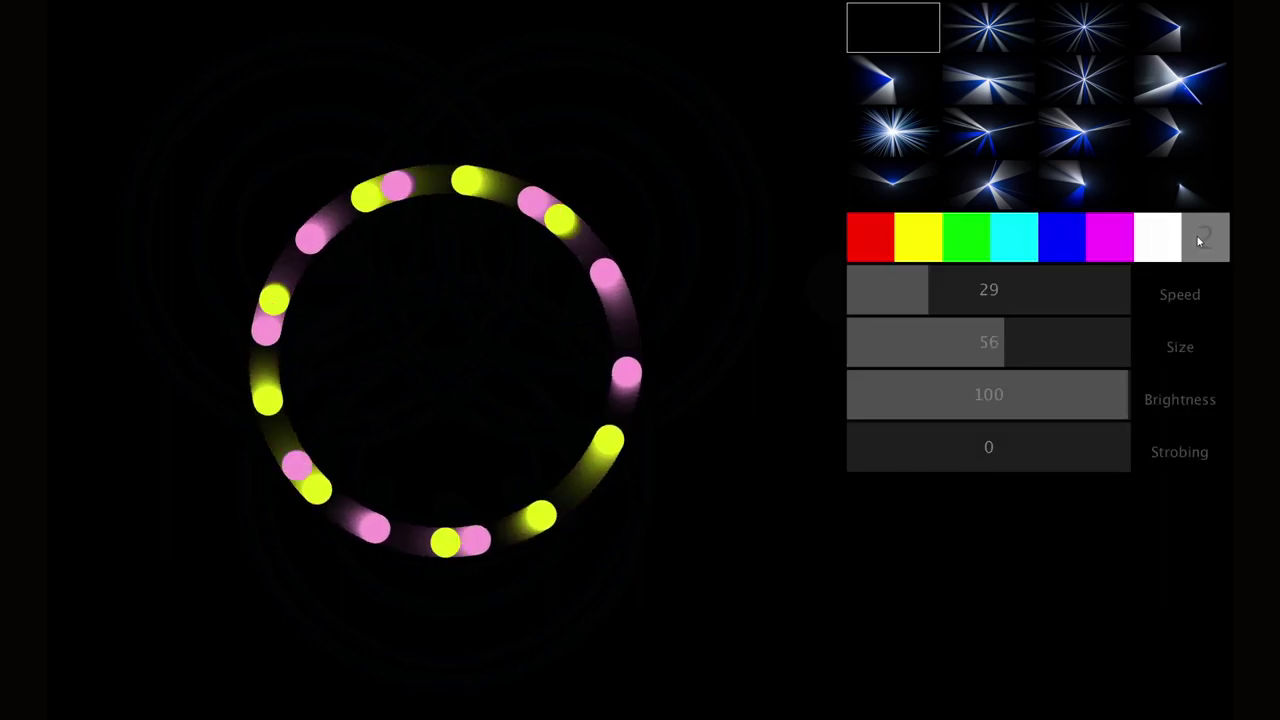
click(1198, 241)
click(1198, 241)
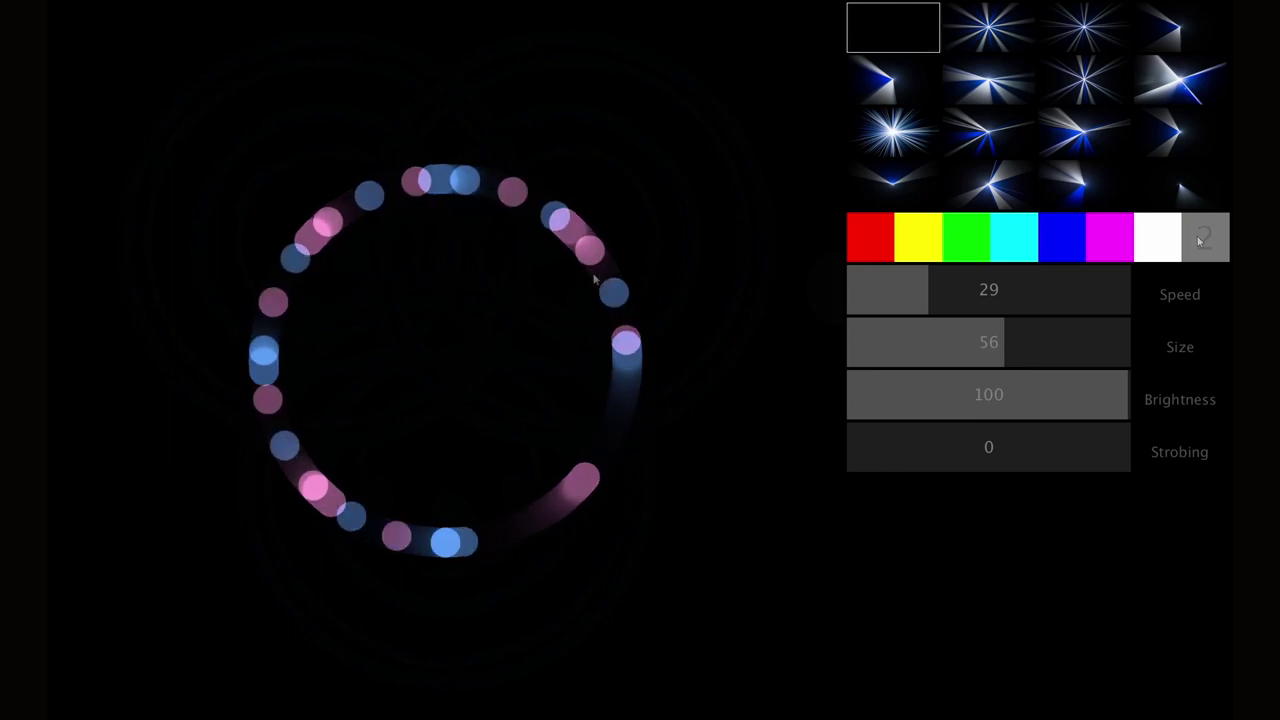
Sweep a white light spot freehand across the stage around the circle effect
click(1076, 183)
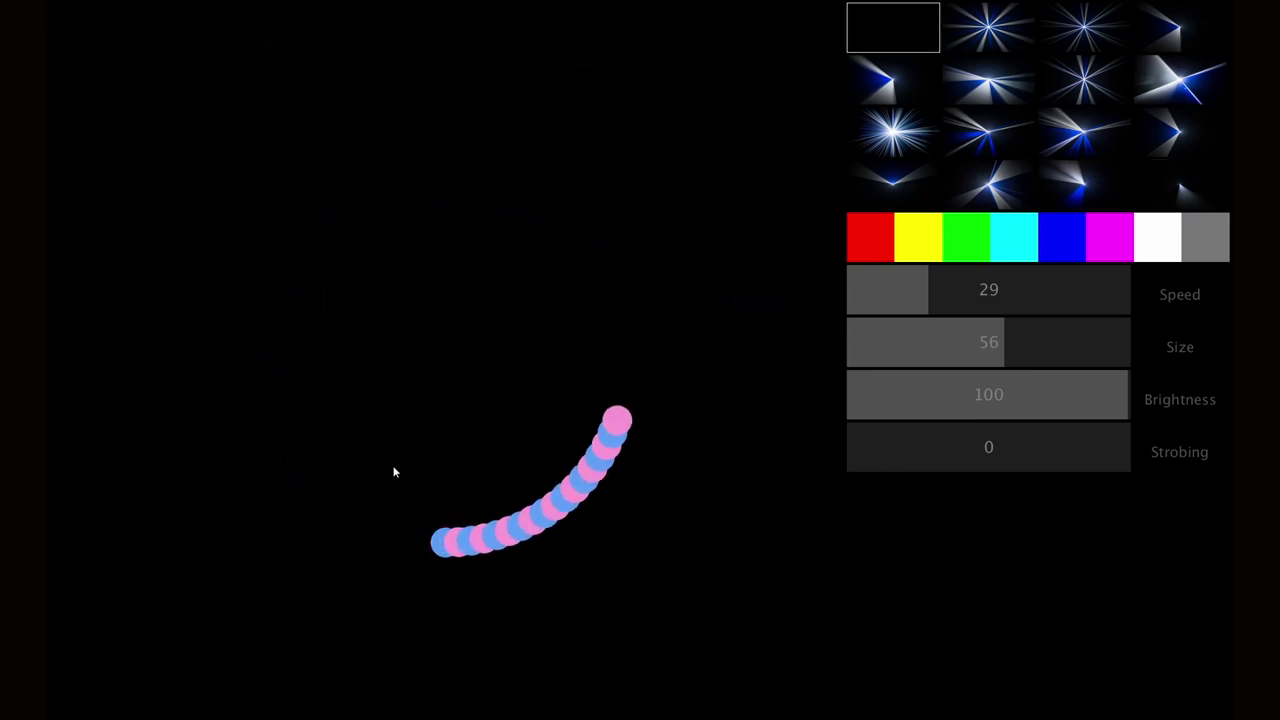
mouse_move(337, 311)
mouse_down()
mouse_move(445, 538)
mouse_move(334, 26)
mouse_move(511, 311)
mouse_move(655, 400)
mouse_up()
click(123, 245)
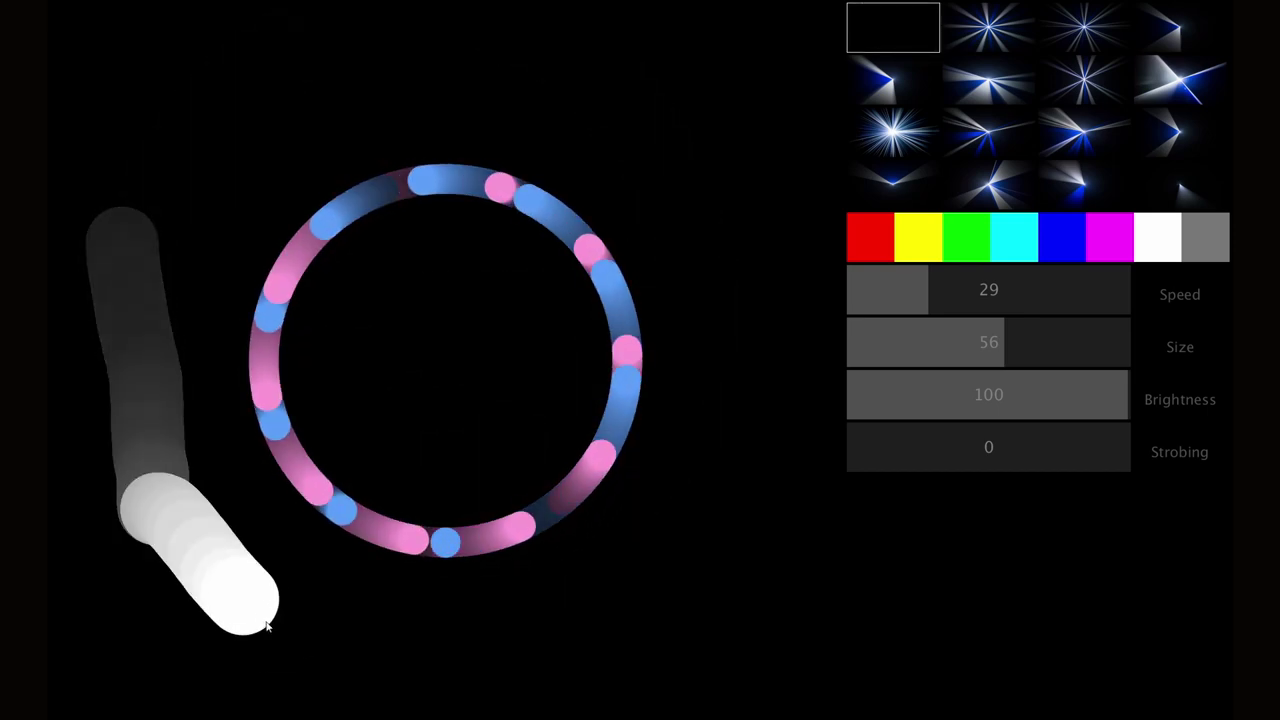